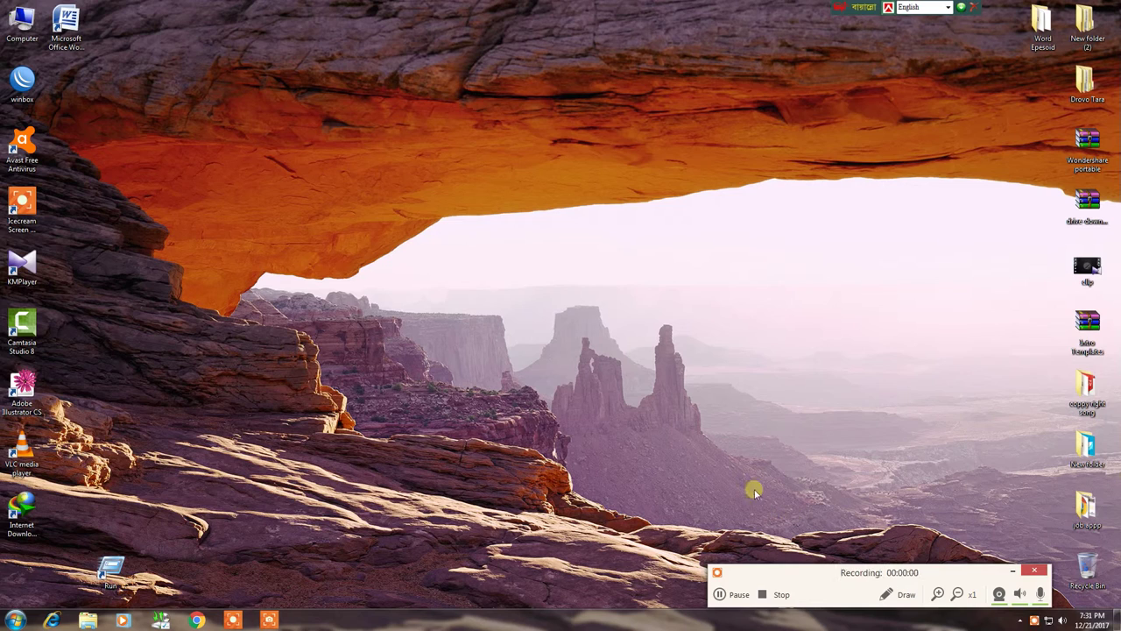
# - Refresh the desktop several times and minimize the screen recorder's toolbar
pyautogui.rightClick(596, 198)
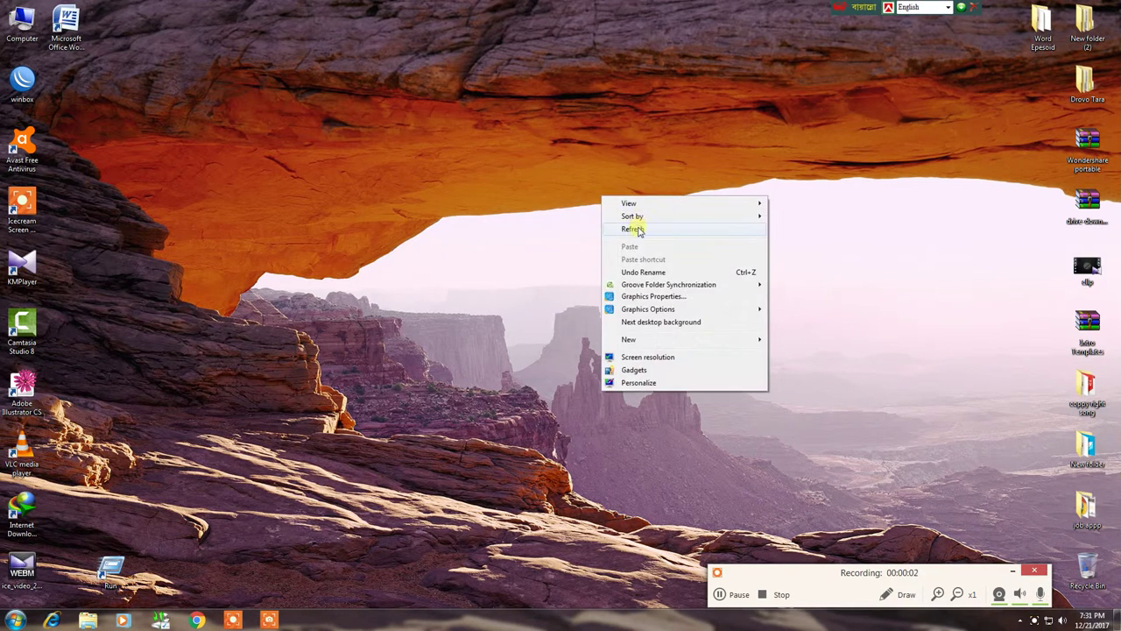
pyautogui.click(634, 228)
pyautogui.rightClick(566, 134)
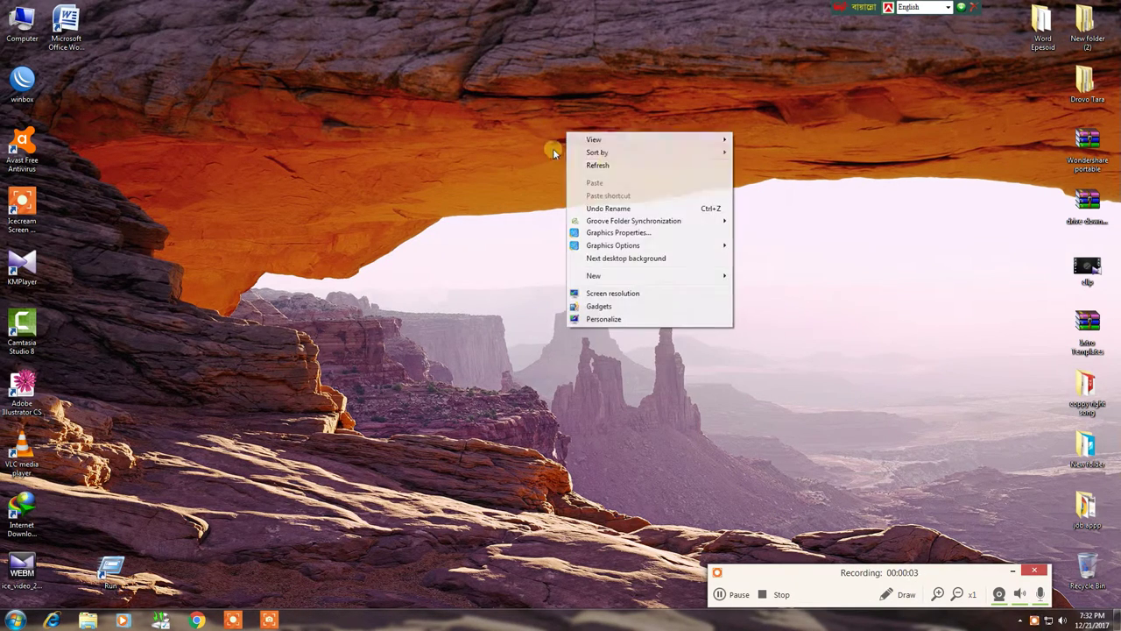
pyautogui.click(607, 165)
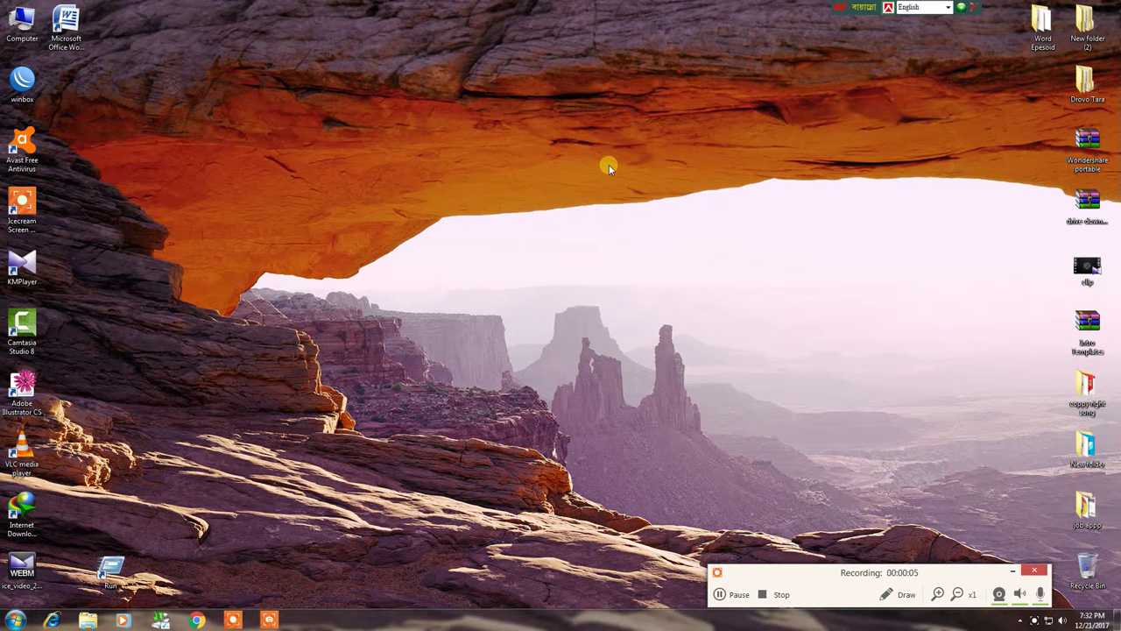
pyautogui.click(1013, 571)
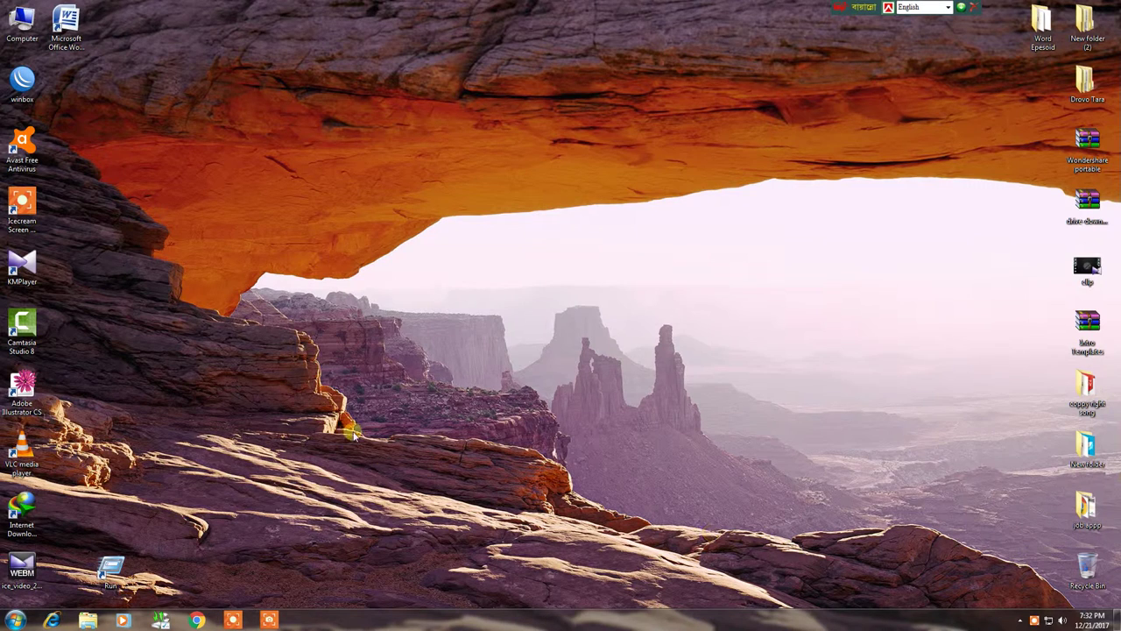
pyautogui.rightClick(400, 114)
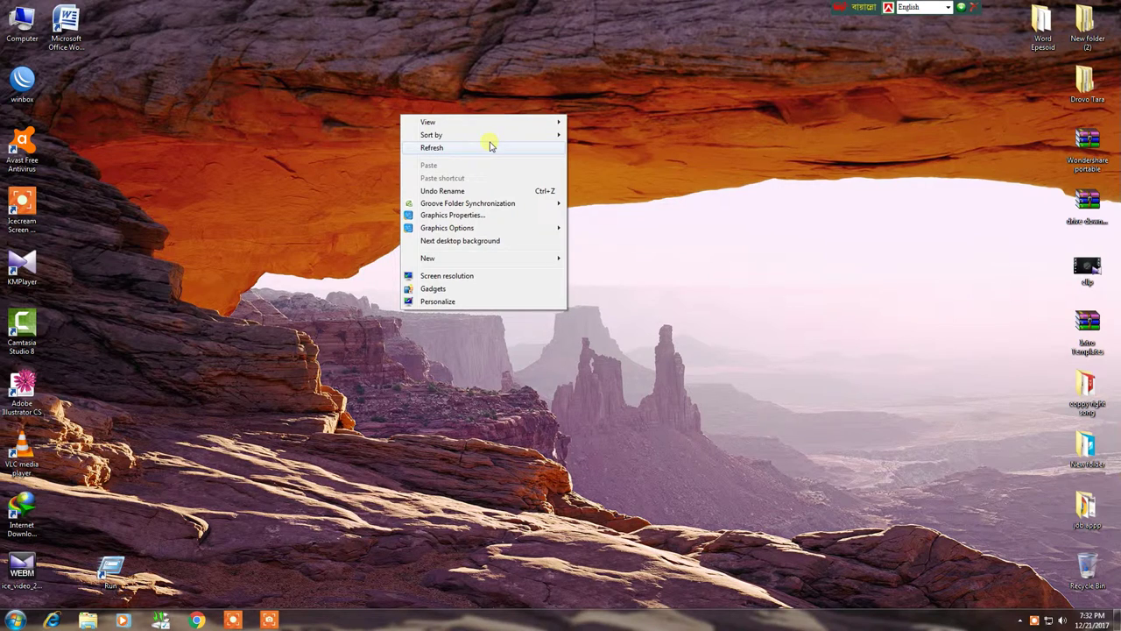
pyautogui.click(518, 156)
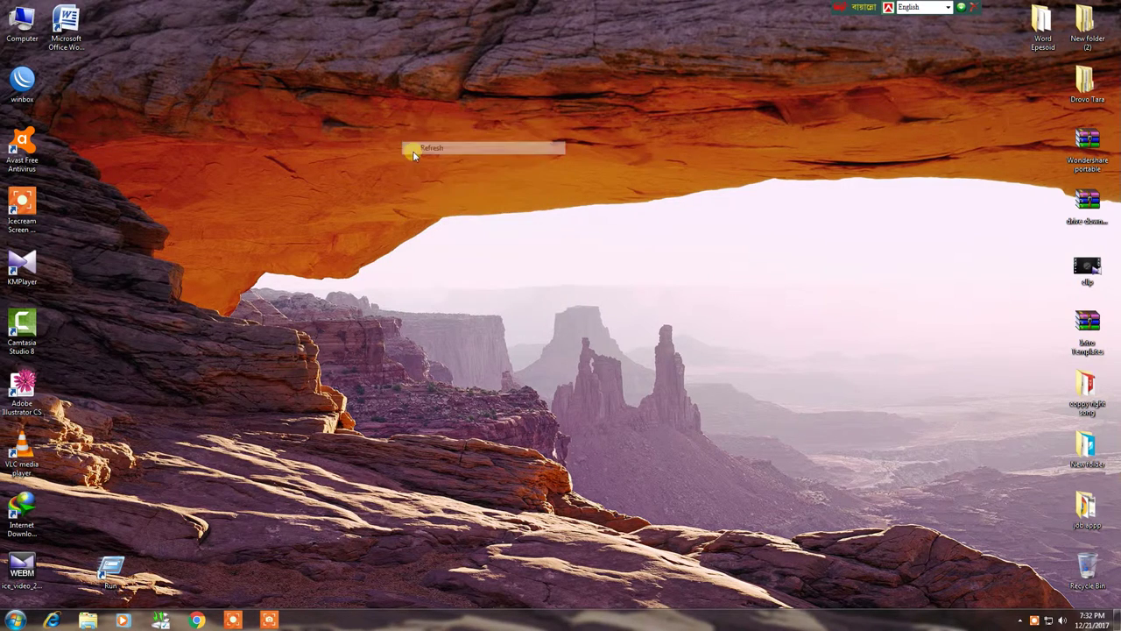
# - Launch Word 2007 and insert the built-in Cubicles cover page into the blank document
pyautogui.doubleClick(88, 24)
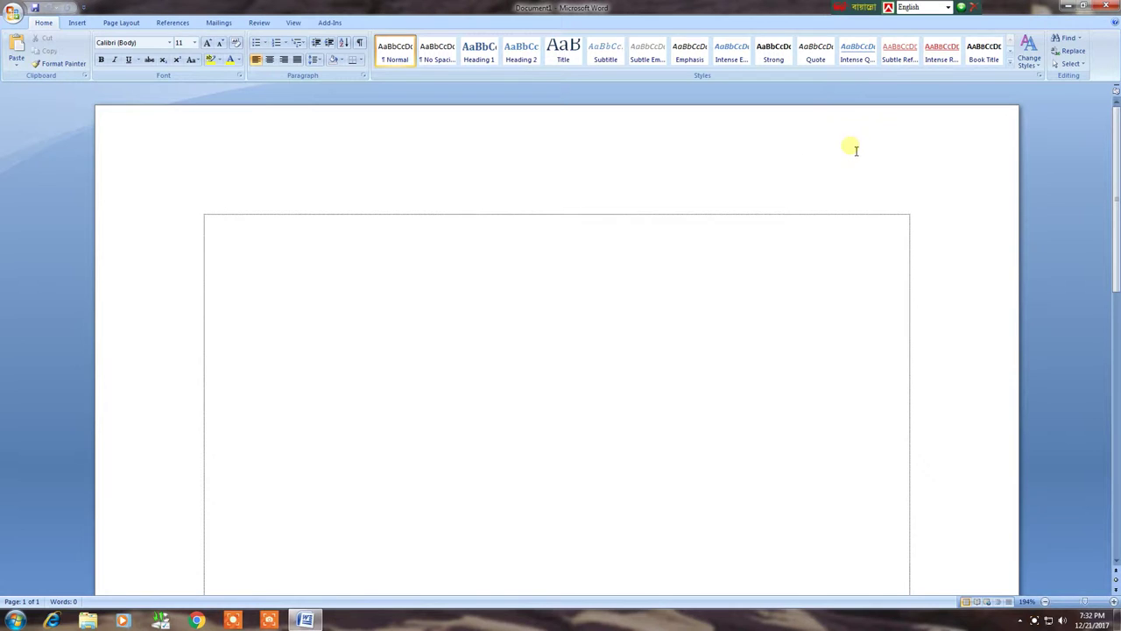
pyautogui.click(75, 24)
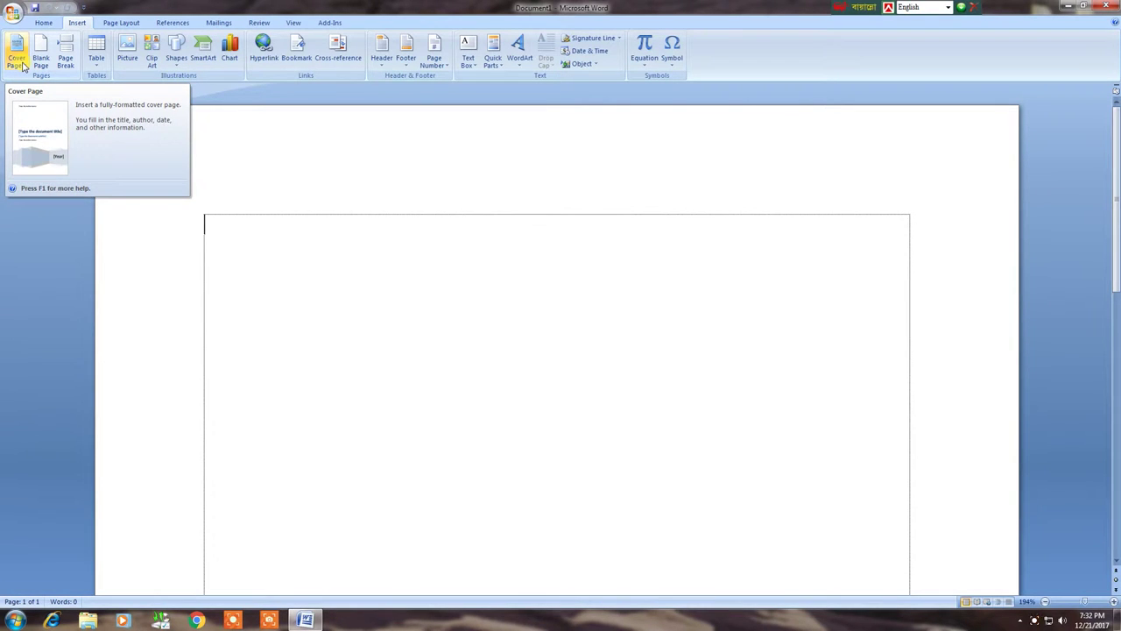
pyautogui.click(22, 66)
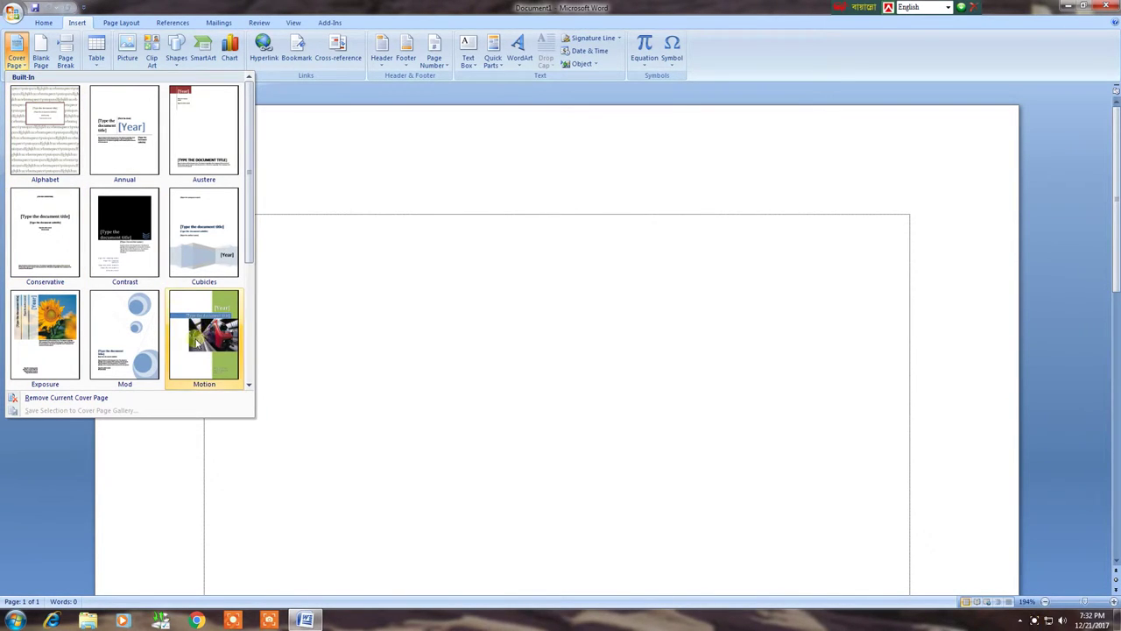
pyautogui.click(204, 238)
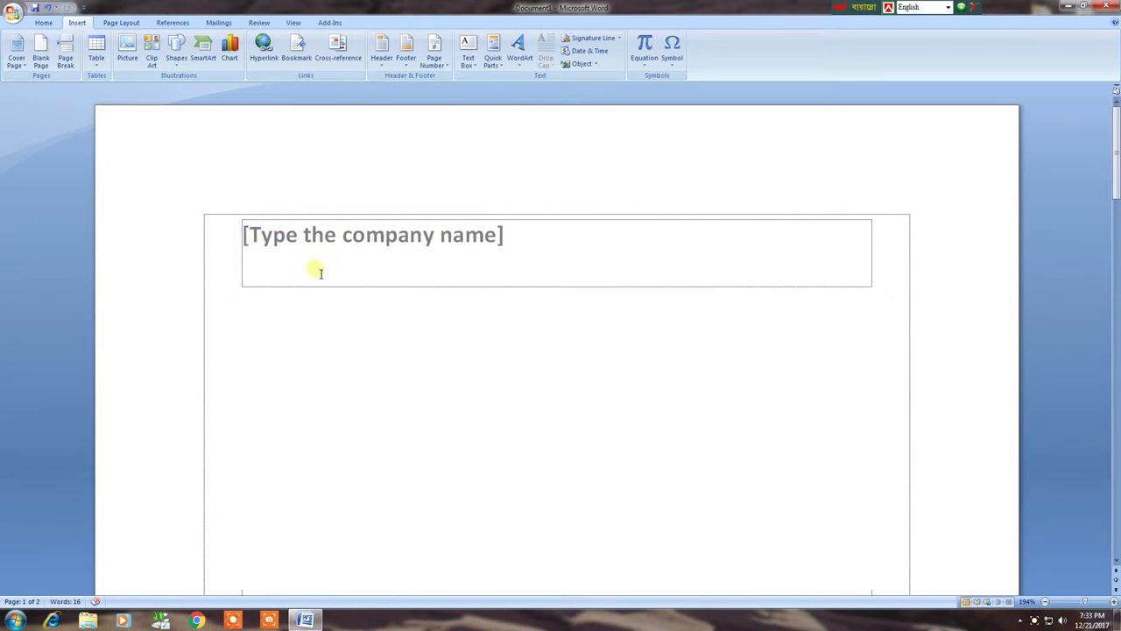
# - Type 'Pc_Tech_& Android Tip' into the cover page's company name placeholder
pyautogui.scroll(-3, 514, 368)
pyautogui.scroll(-1, 500, 359)
pyautogui.scroll(-5, 531, 410)
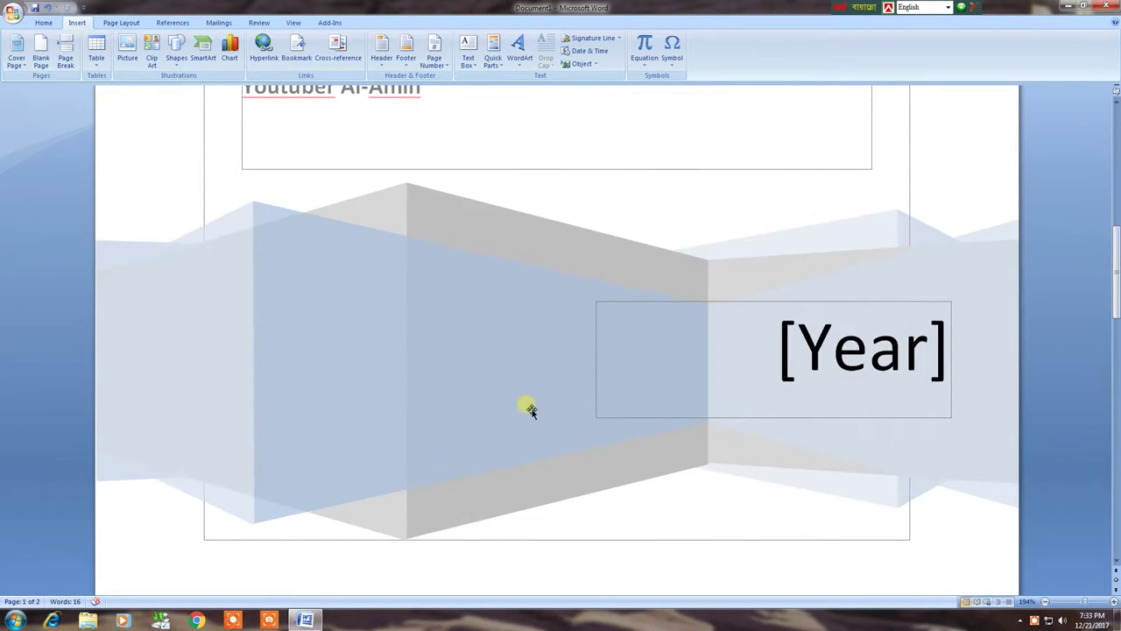
pyautogui.scroll(4, 408, 359)
pyautogui.scroll(4, 412, 353)
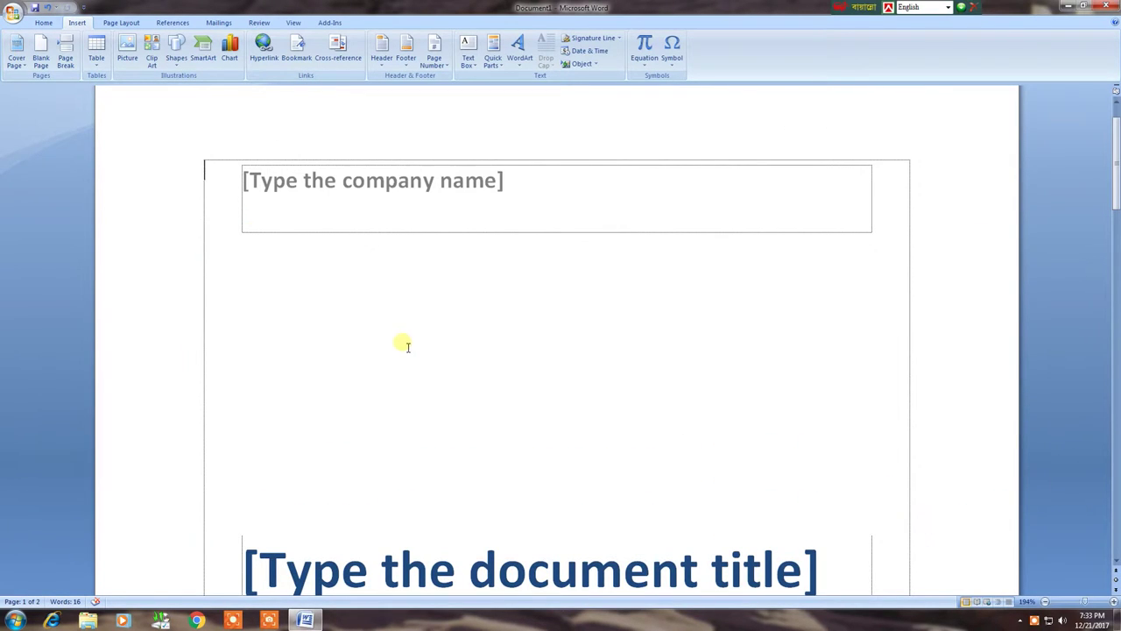
pyautogui.click(549, 184)
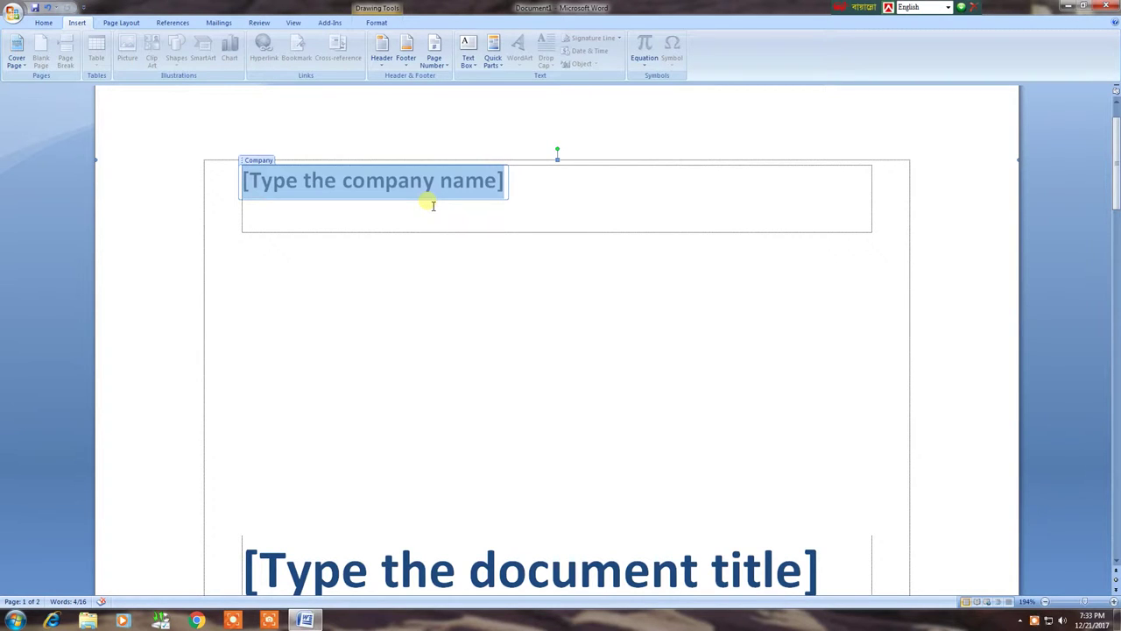
pyautogui.write('Pc_Tech_')
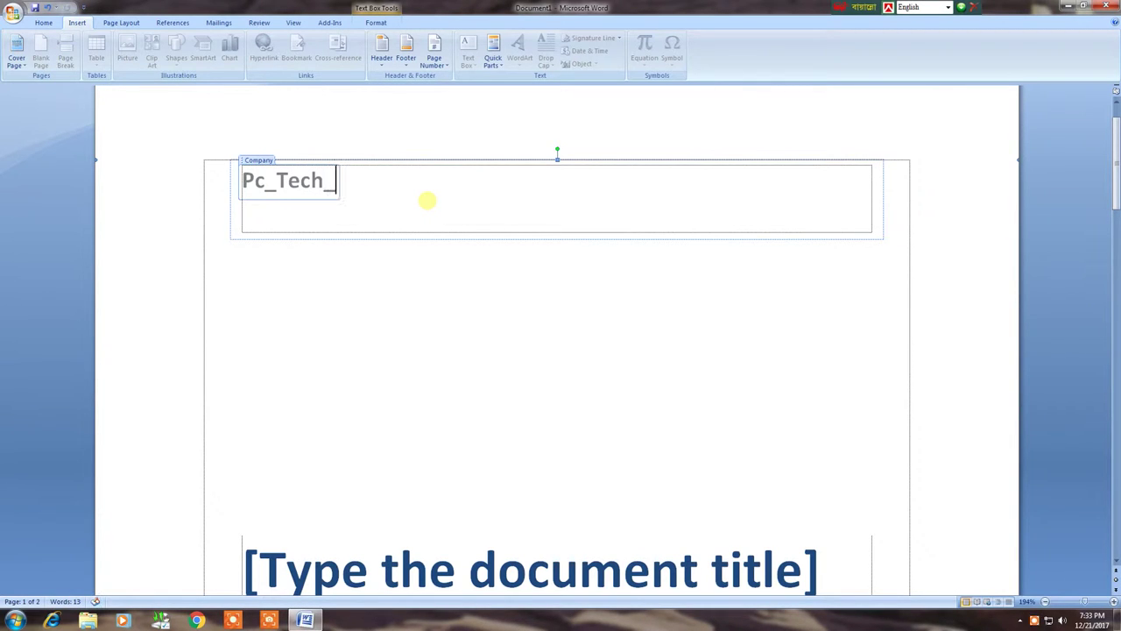
pyautogui.write('& A')
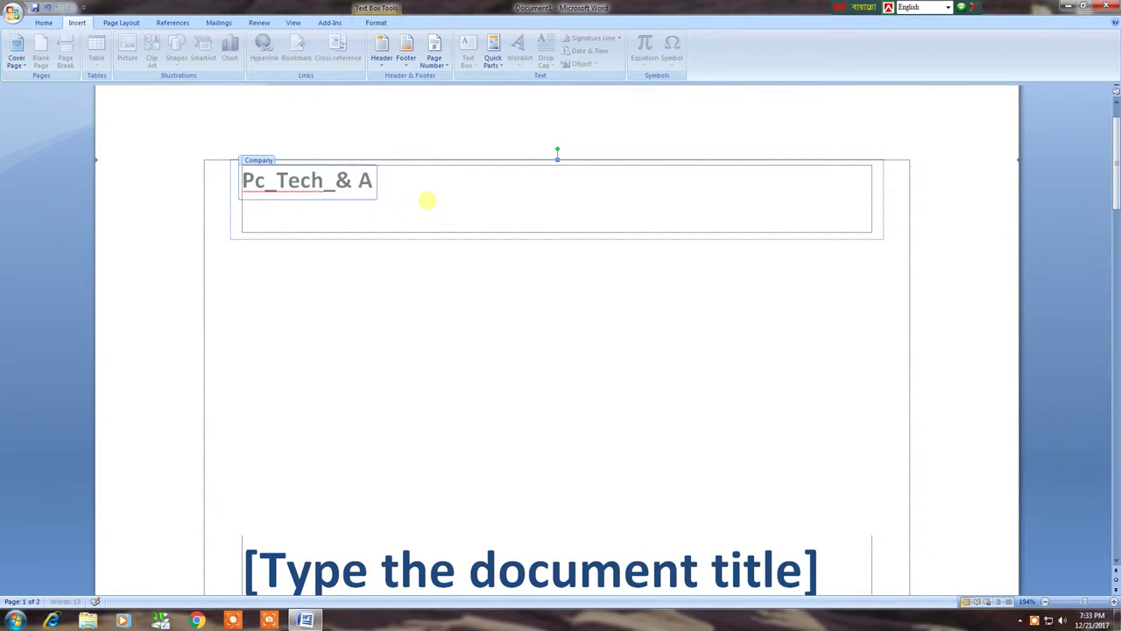
pyautogui.write('ndroid')
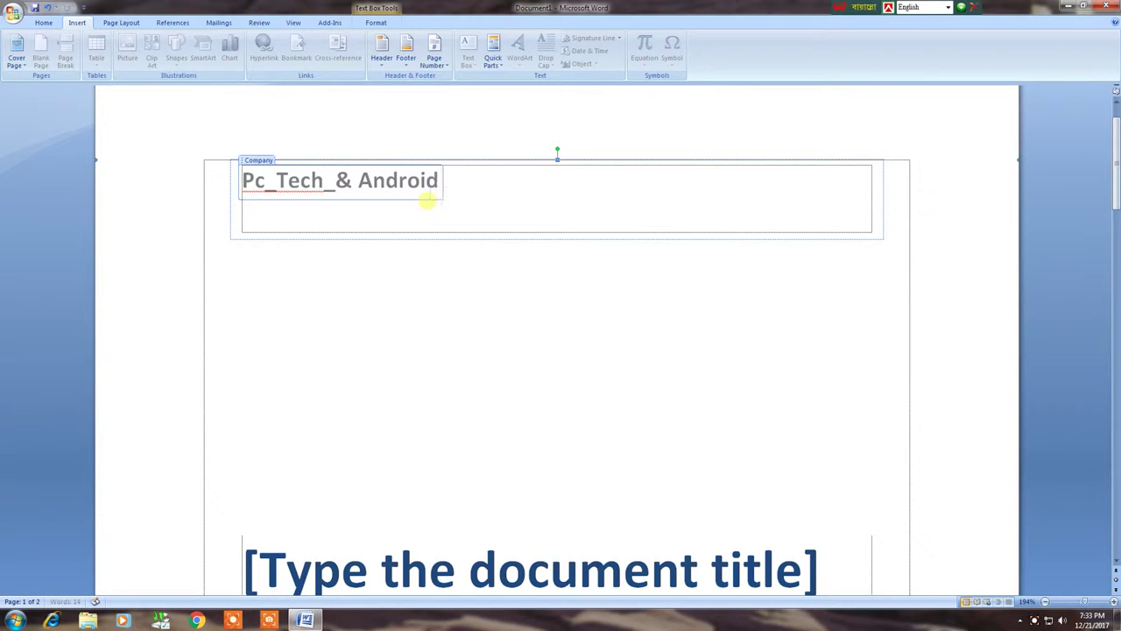
pyautogui.write(' T')
pyautogui.write('ips')
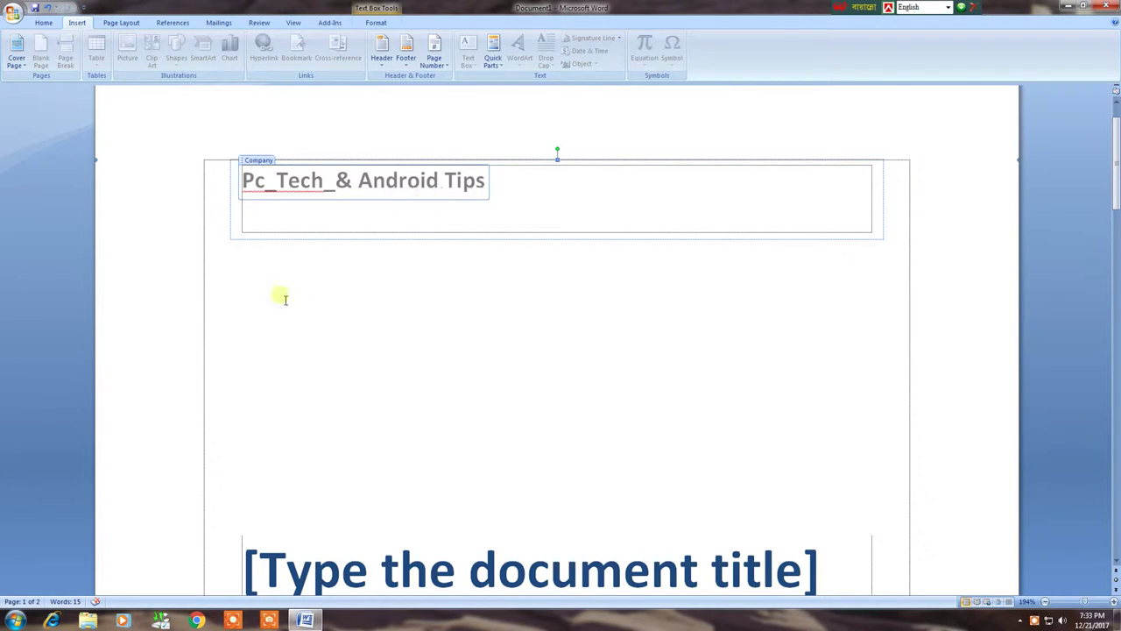
# - Select the full company name 'Pc_Tech_& Android Tips', then click into the title placeholder
pyautogui.click(282, 269)
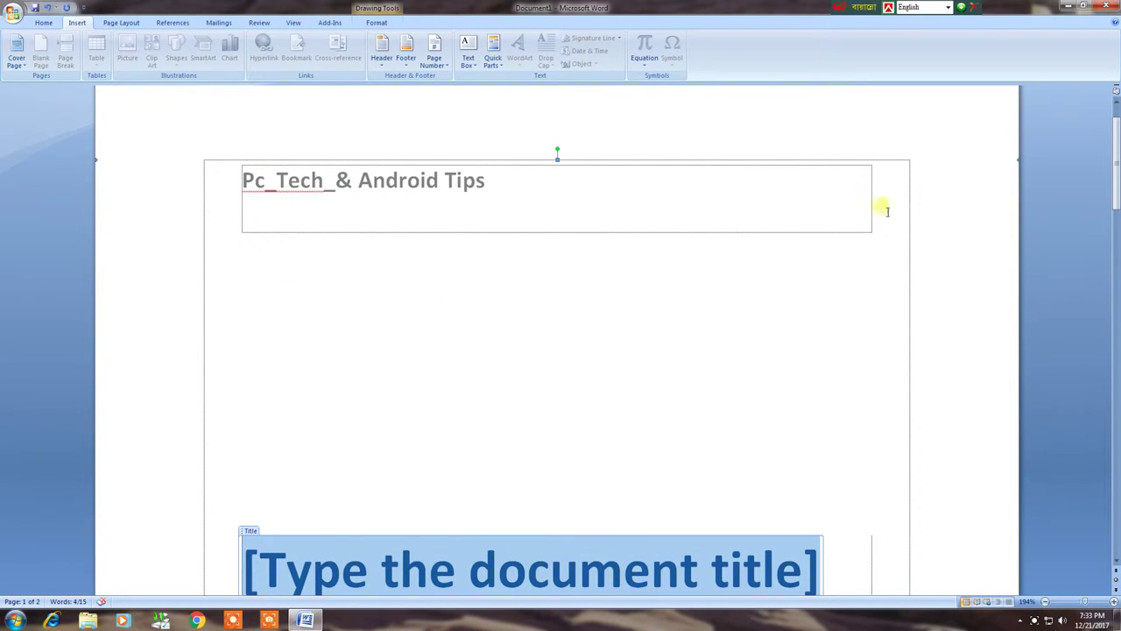
pyautogui.click(610, 170)
pyautogui.click(610, 170)
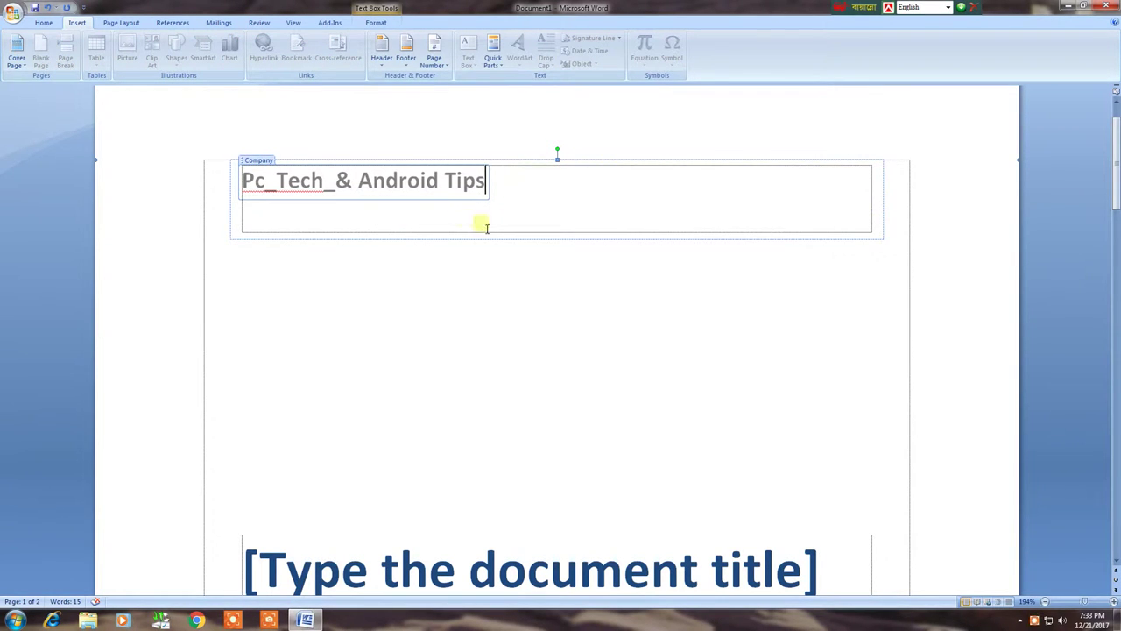
pyautogui.click(355, 259)
pyautogui.scroll(-3, 355, 394)
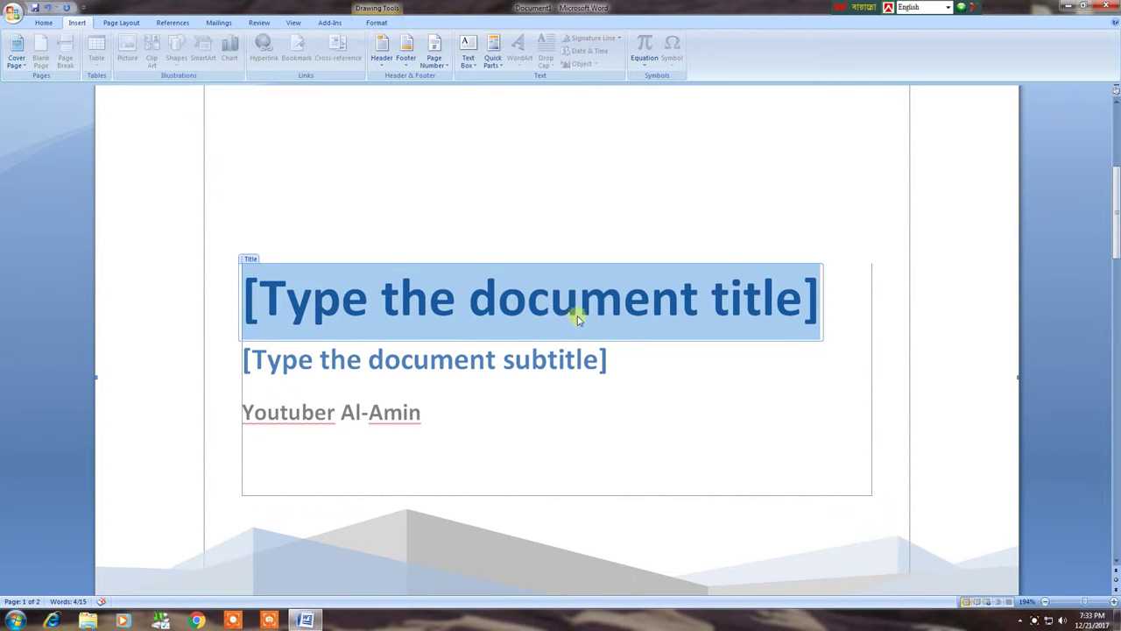
pyautogui.scroll(3, 508, 321)
pyautogui.click(442, 182)
pyautogui.click(441, 181)
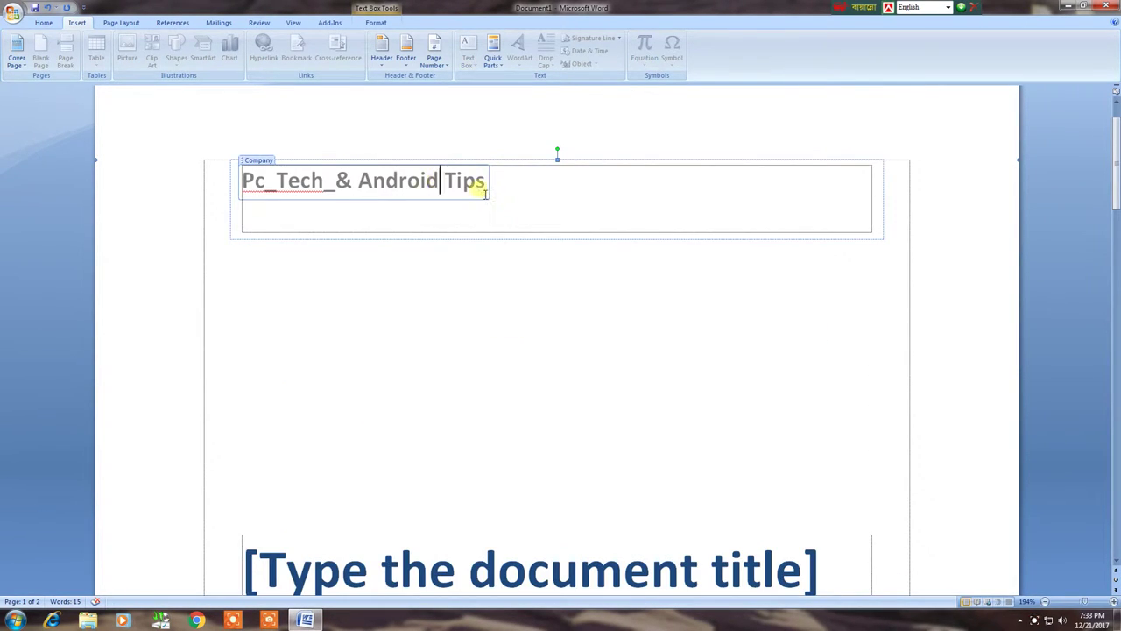
pyautogui.moveTo(491, 190); pyautogui.dragTo(250, 180)
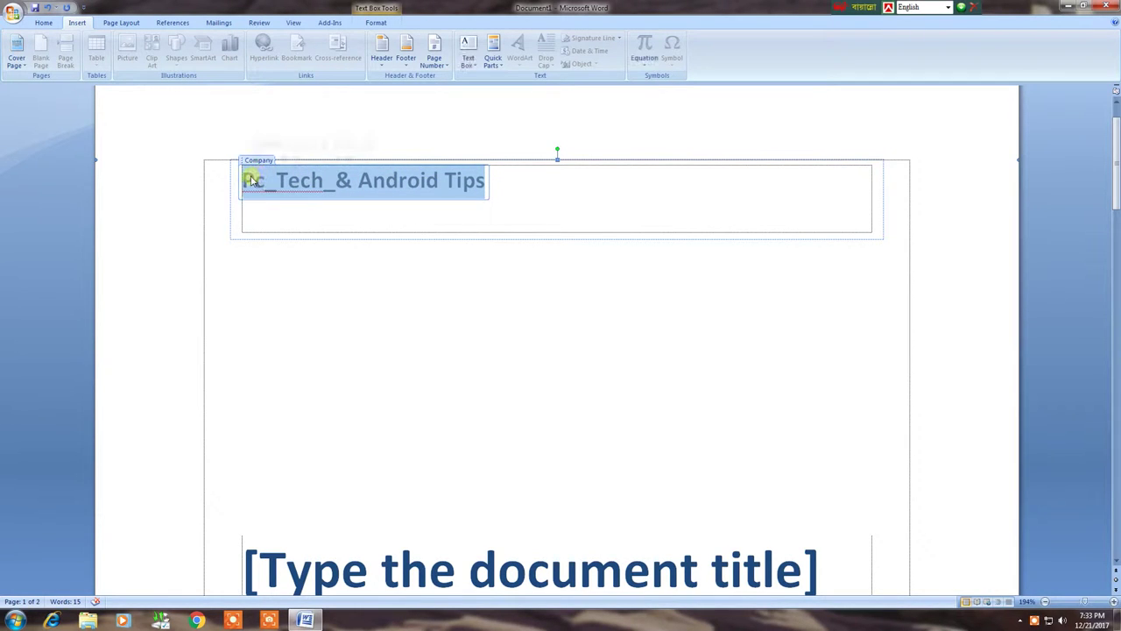
pyautogui.scroll(-3, 495, 469)
pyautogui.click(526, 318)
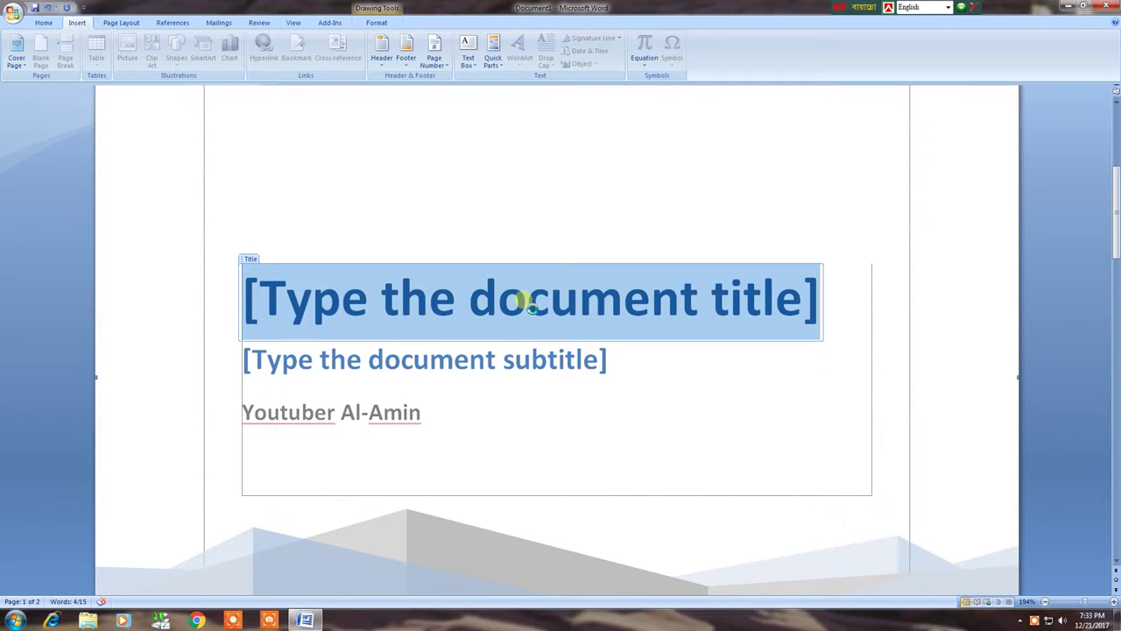
# - Paste 'Pc_Tech_& Android Tips' into both the title and subtitle placeholders
pyautogui.hotkey('ctrl', 'v')
pyautogui.click(327, 375)
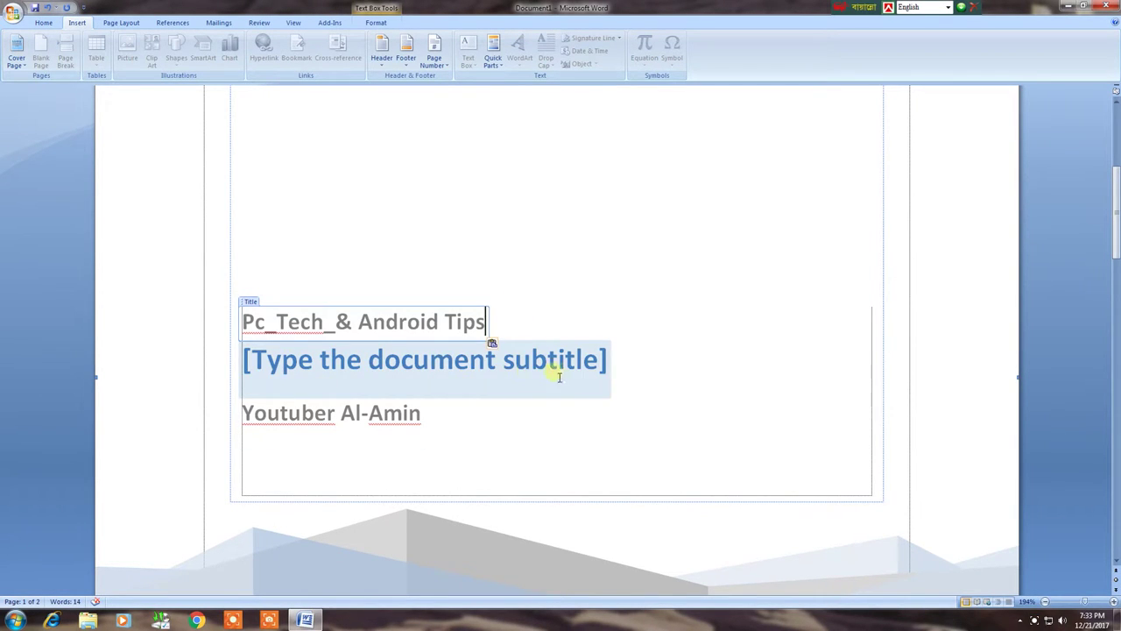
pyautogui.hotkey('ctrl', 'v')
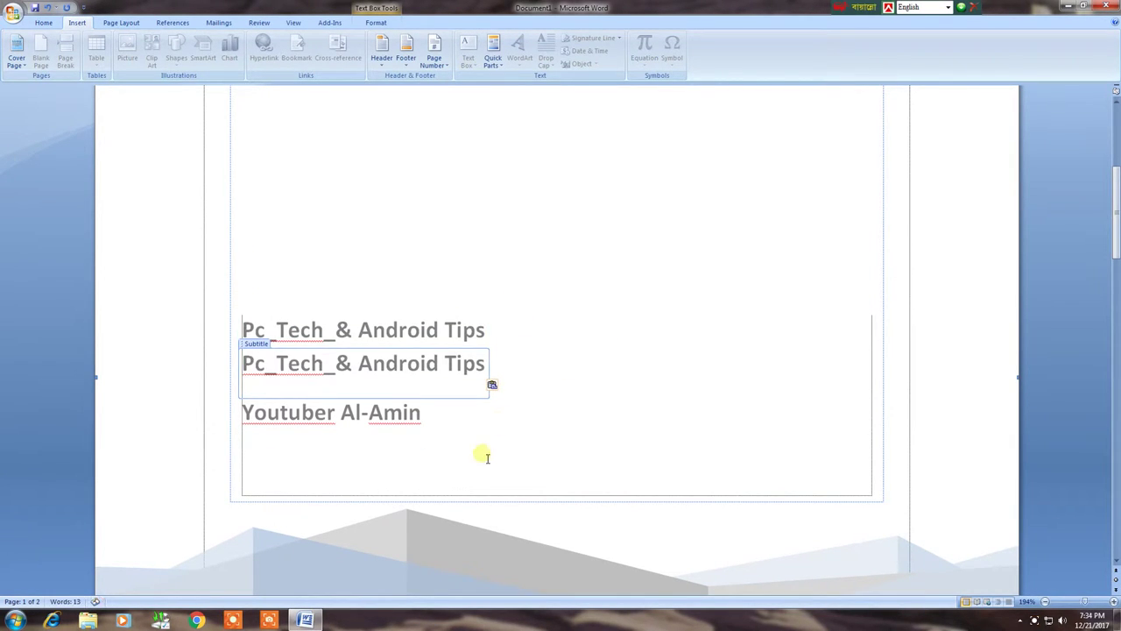
pyautogui.scroll(-3, 420, 447)
pyautogui.scroll(-3, 551, 443)
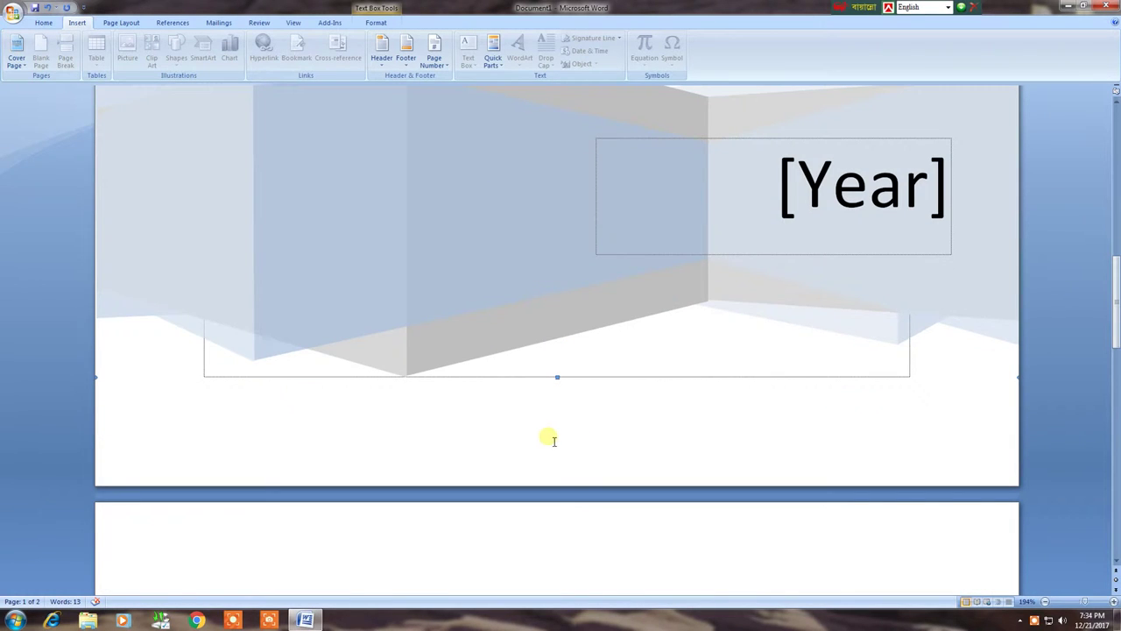
pyautogui.scroll(6, 821, 219)
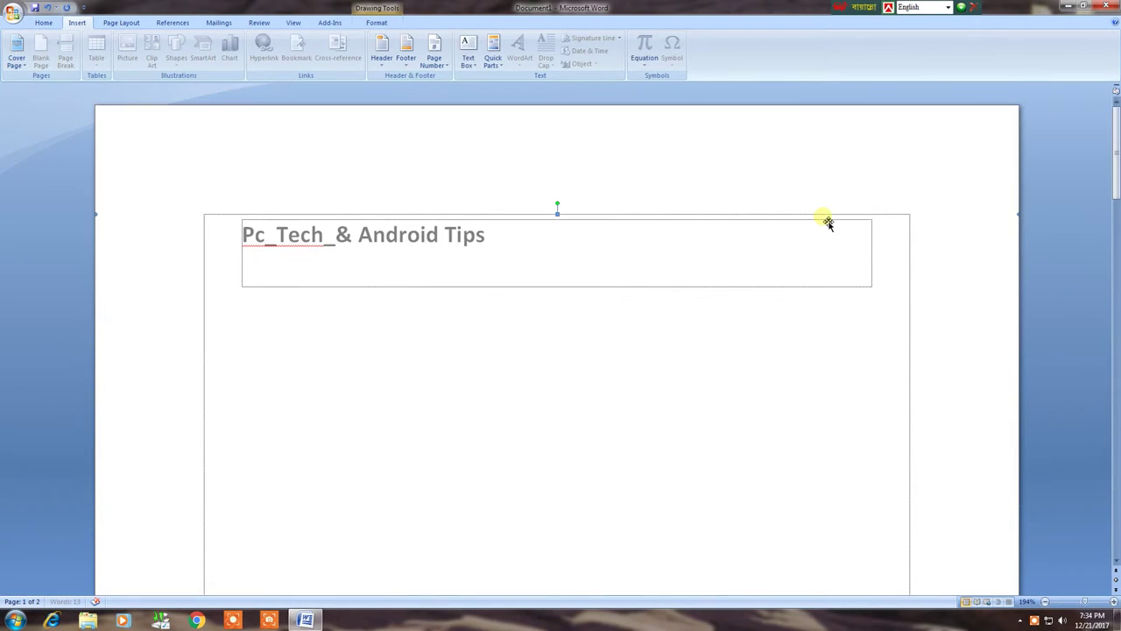
pyautogui.scroll(-3, 761, 359)
pyautogui.scroll(-3, 744, 371)
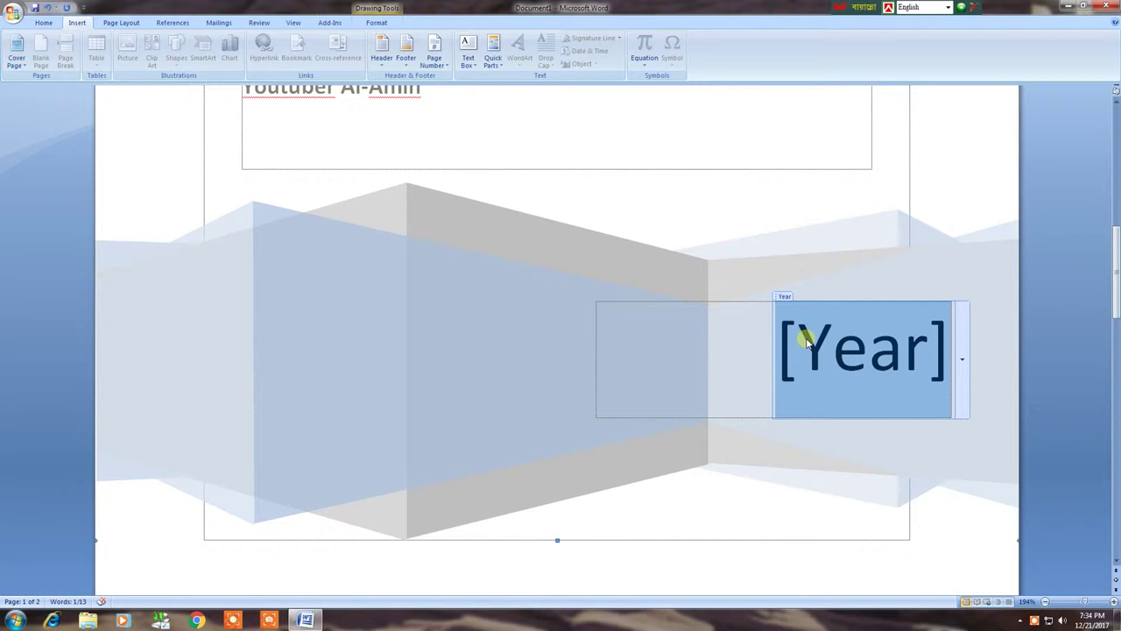
# - Replace 17 in the Year content control with 2017 and click outside to finish
pyautogui.write('2017')
pyautogui.click(706, 364)
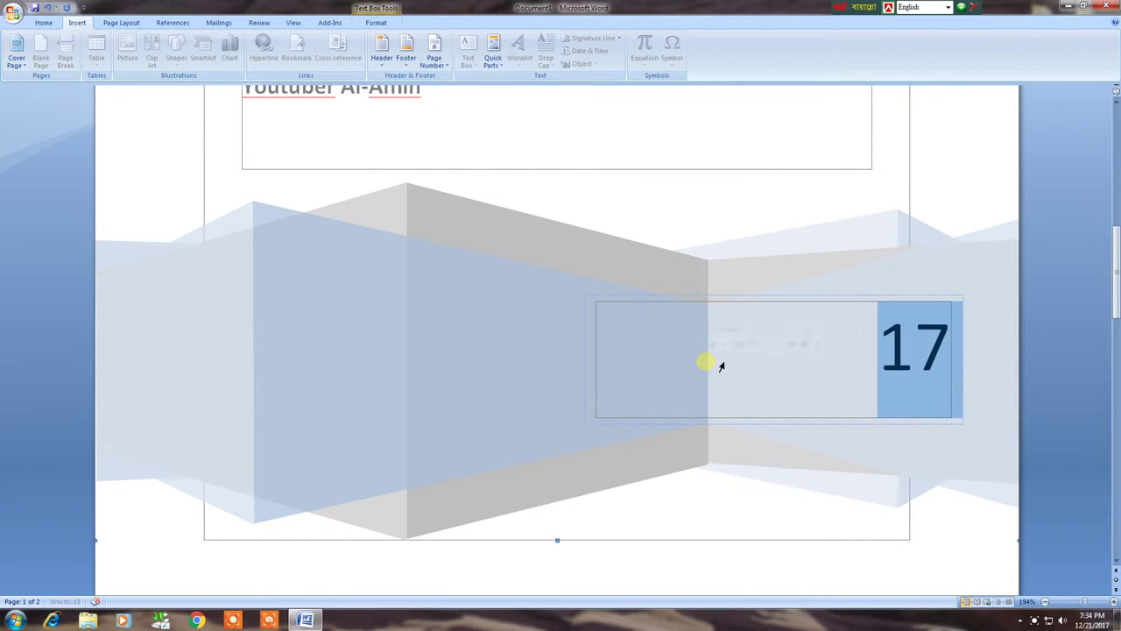
pyautogui.click(889, 383)
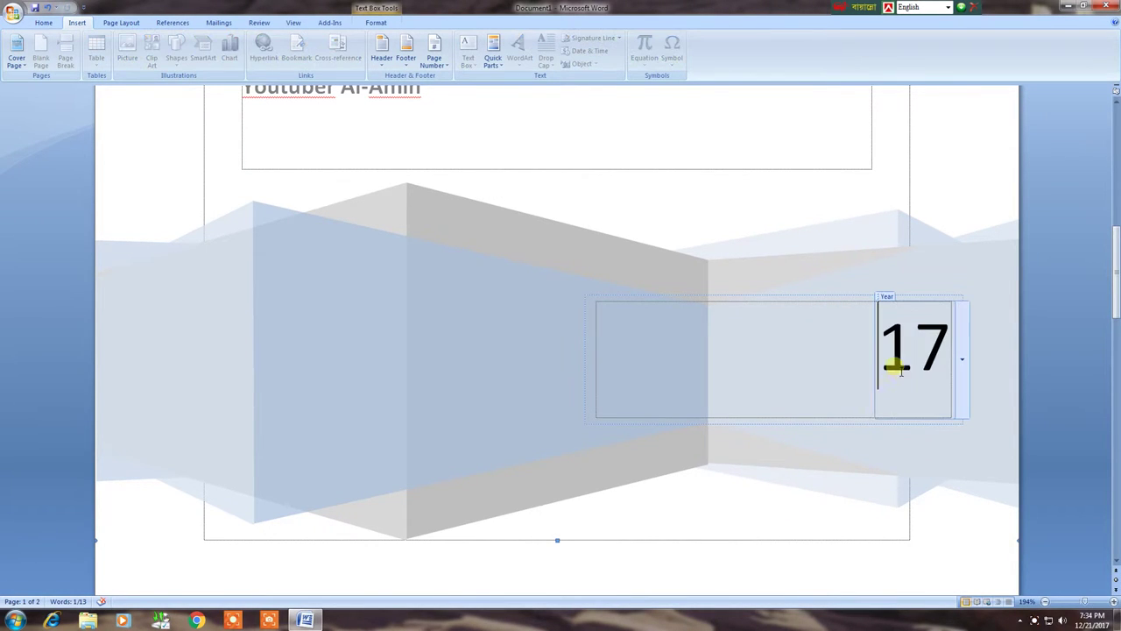
pyautogui.click(960, 361)
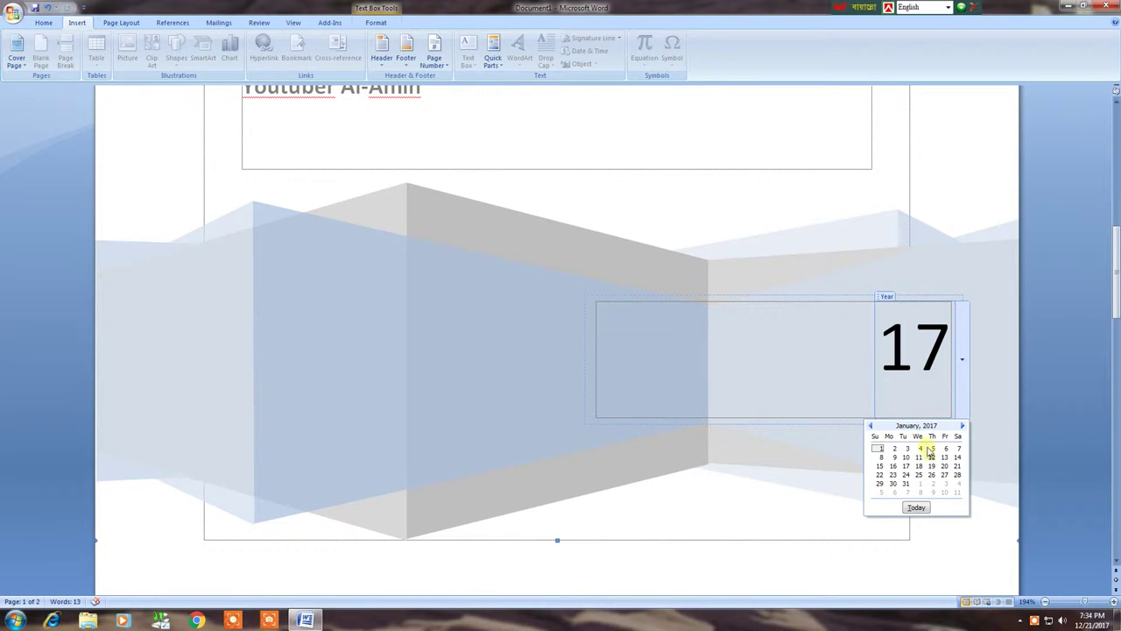
pyautogui.click(932, 378)
pyautogui.moveTo(944, 369); pyautogui.dragTo(886, 359)
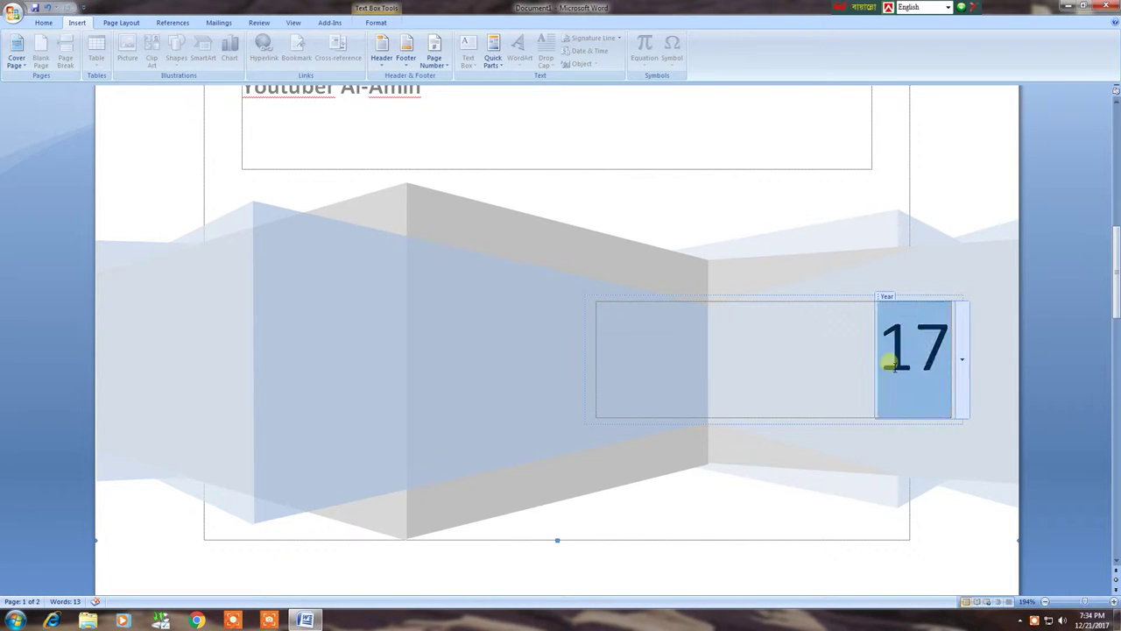
pyautogui.write('201')
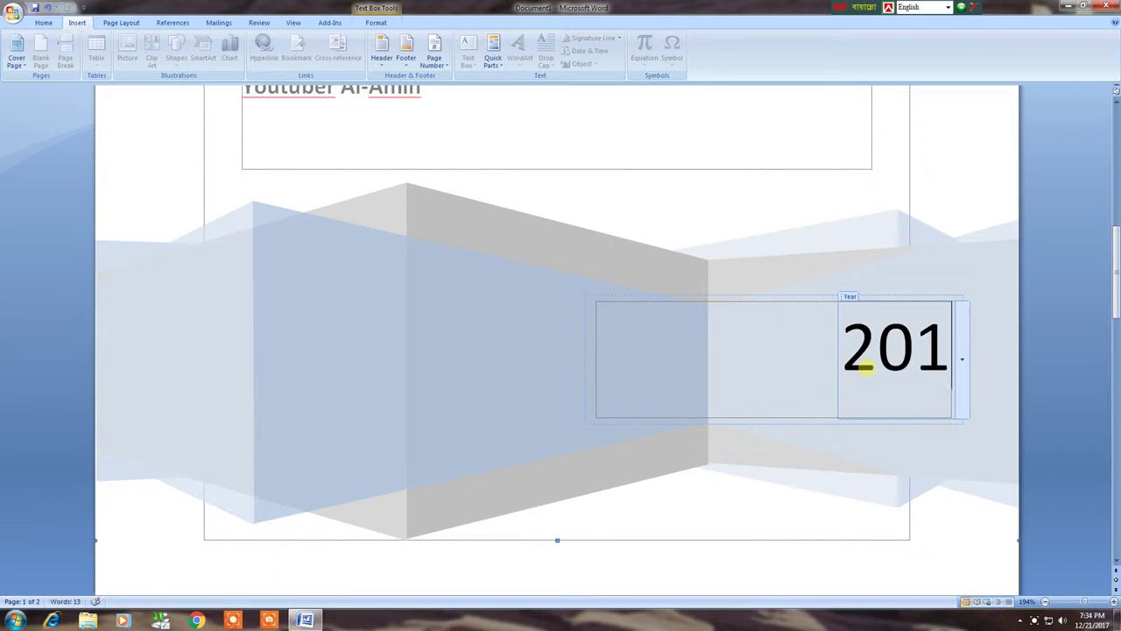
pyautogui.write('7')
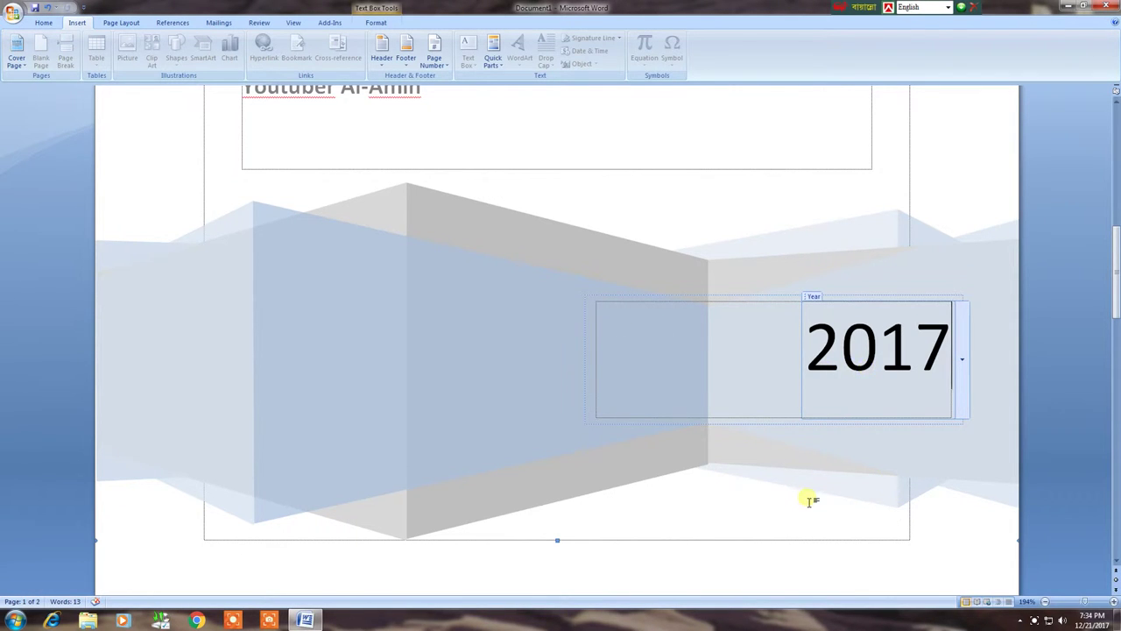
pyautogui.click(814, 512)
# - Insert a Blank Page after the cover page
pyautogui.scroll(-2, 578, 495)
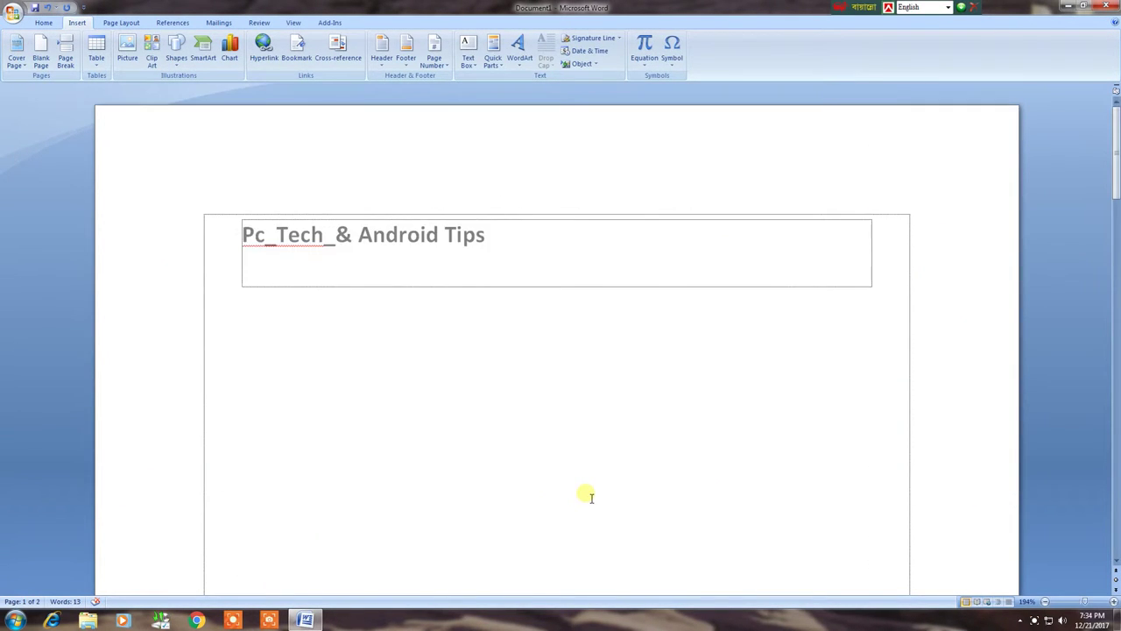
pyautogui.scroll(-1, 591, 493)
pyautogui.scroll(-2, 599, 500)
pyautogui.scroll(-1, 599, 498)
pyautogui.scroll(1, 597, 495)
pyautogui.scroll(3, 598, 495)
pyautogui.scroll(-3, 601, 497)
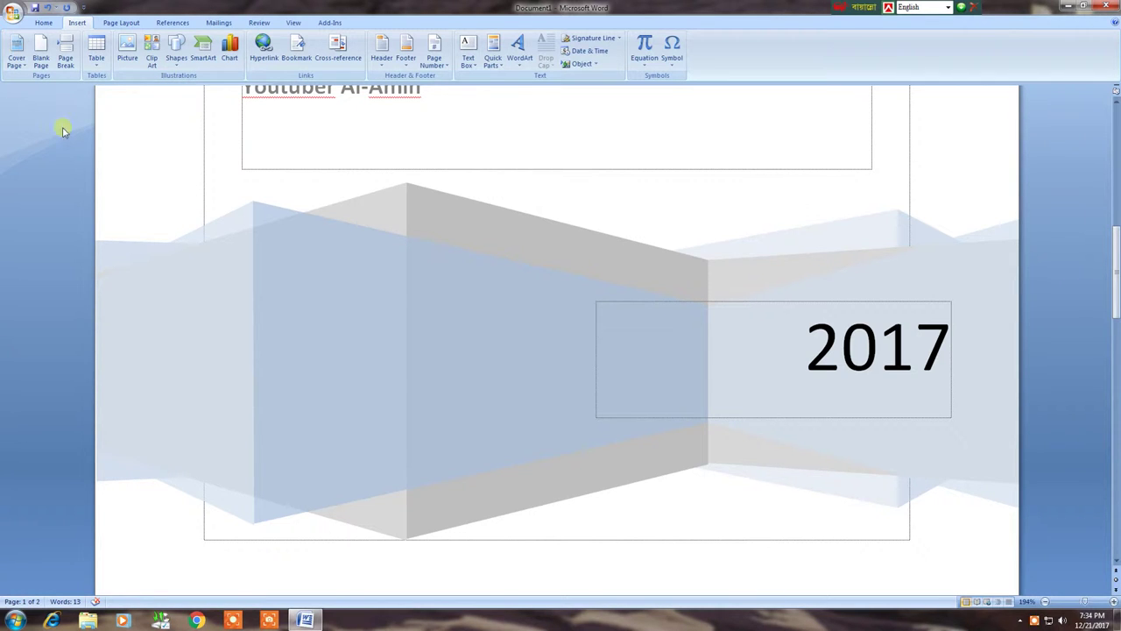
pyautogui.click(39, 51)
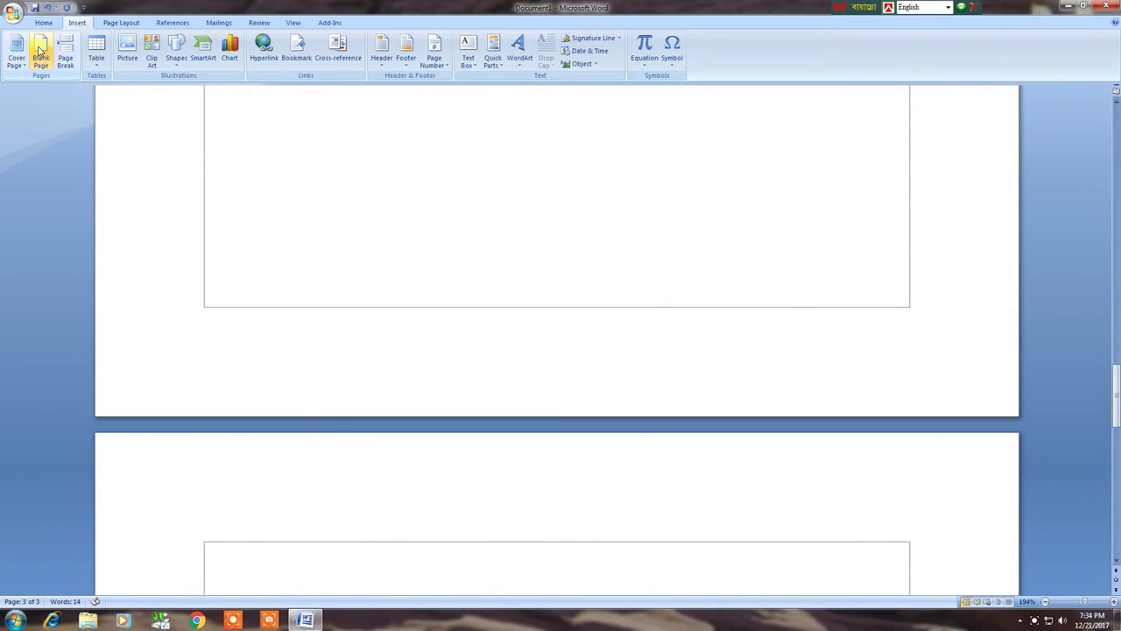
# - Add another new page with a Page Break, then return to the top of the document
pyautogui.scroll(-3, 362, 479)
pyautogui.scroll(3, 360, 477)
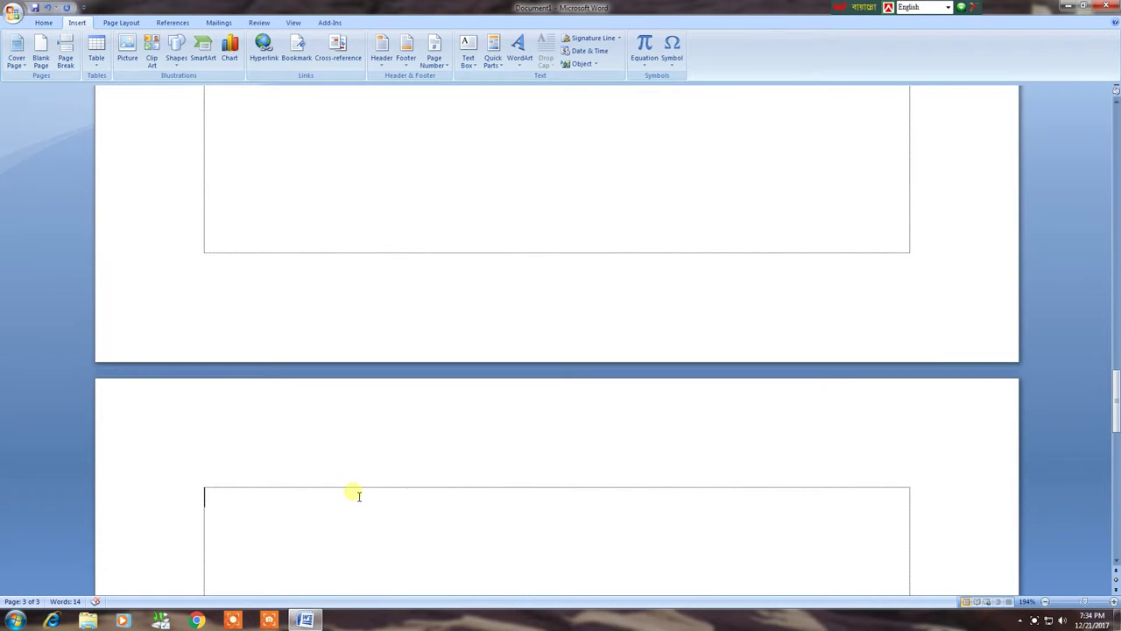
pyautogui.scroll(-2, 350, 495)
pyautogui.scroll(-3, 339, 494)
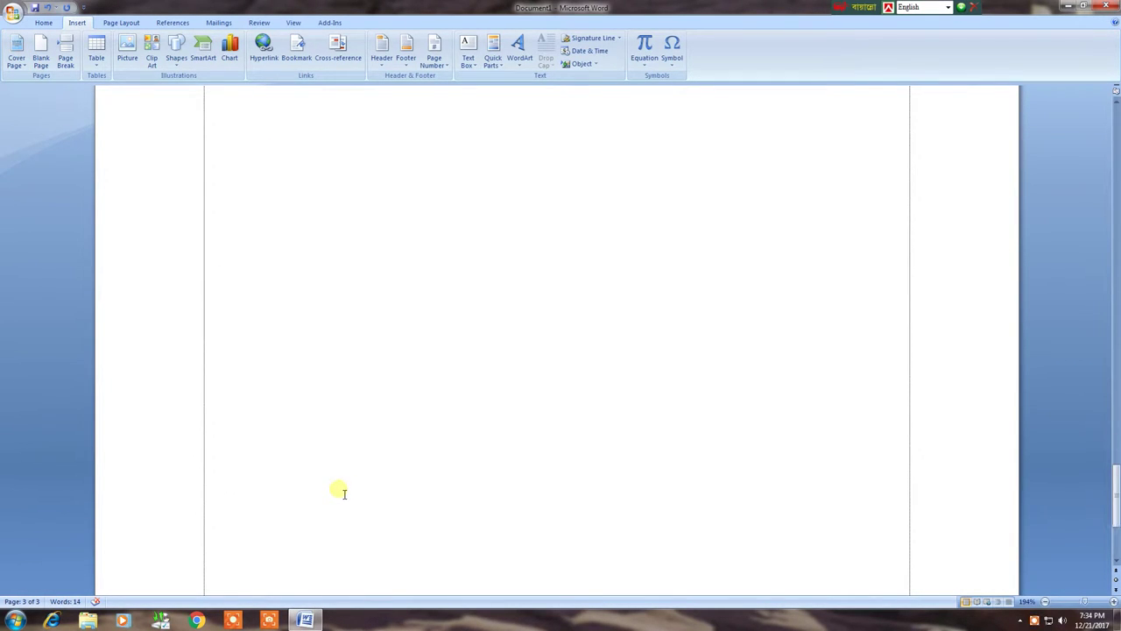
pyautogui.scroll(3, 342, 486)
pyautogui.scroll(3, 344, 481)
pyautogui.scroll(6, 345, 480)
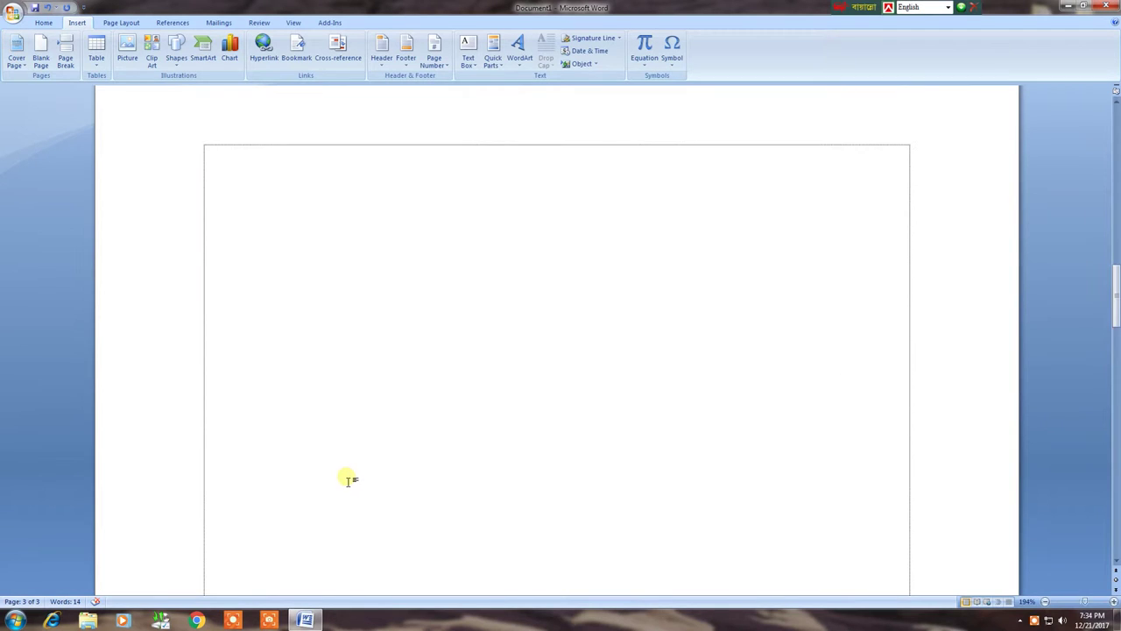
pyautogui.scroll(4, 345, 475)
pyautogui.scroll(3, 345, 471)
pyautogui.scroll(-3, 175, 379)
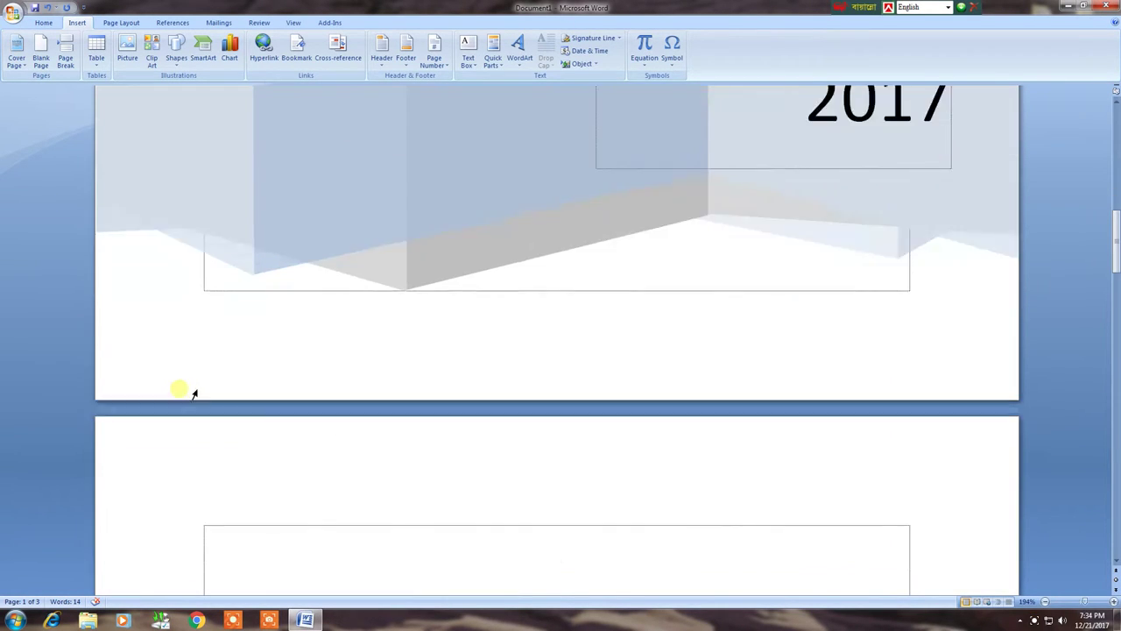
pyautogui.scroll(-3, 180, 388)
pyautogui.scroll(3, 260, 298)
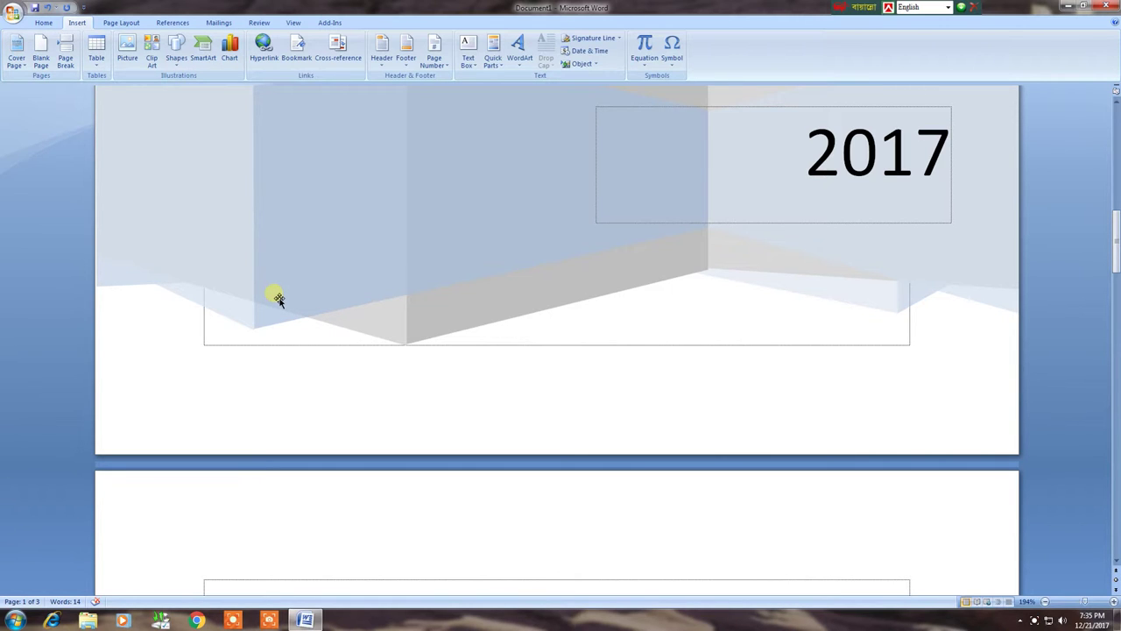
pyautogui.scroll(3, 272, 303)
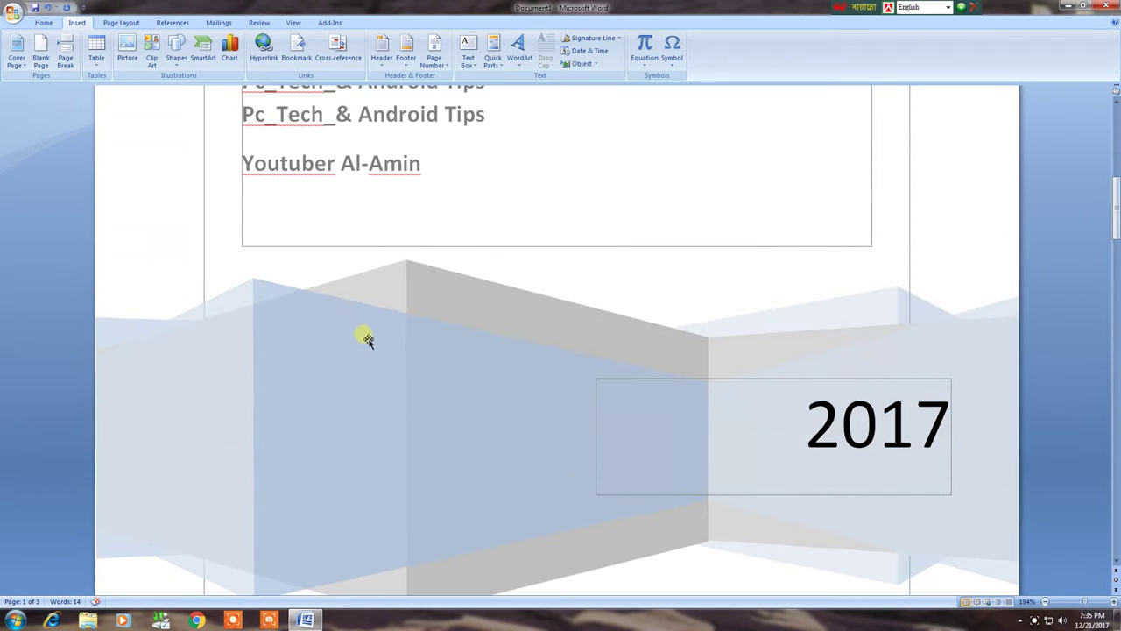
pyautogui.click(66, 40)
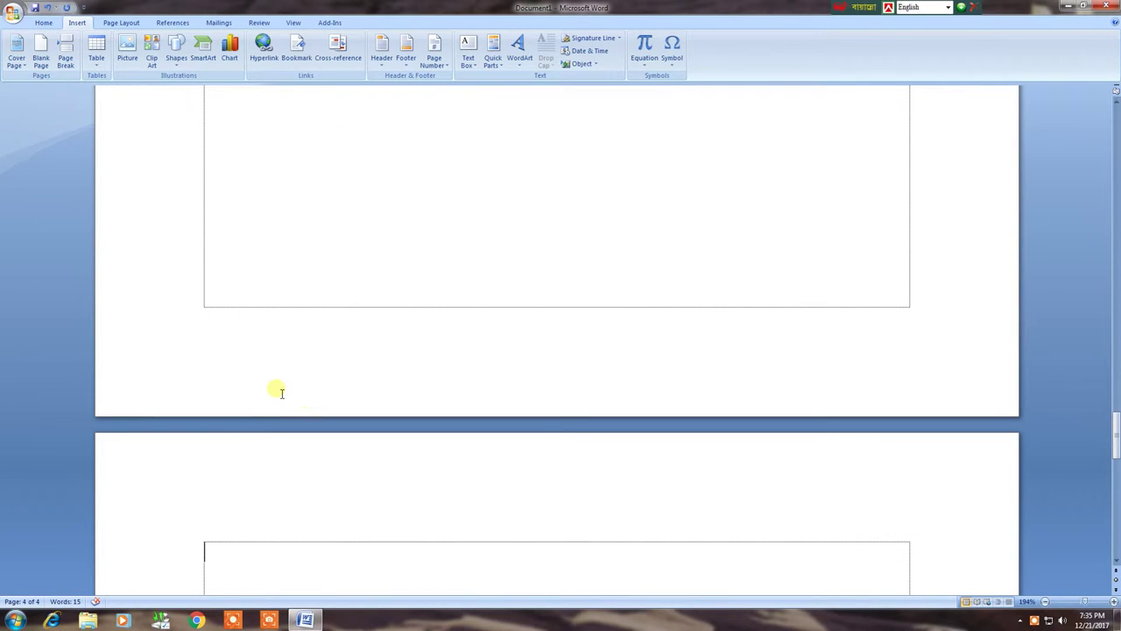
pyautogui.scroll(-3, 275, 390)
pyautogui.scroll(-2, 275, 393)
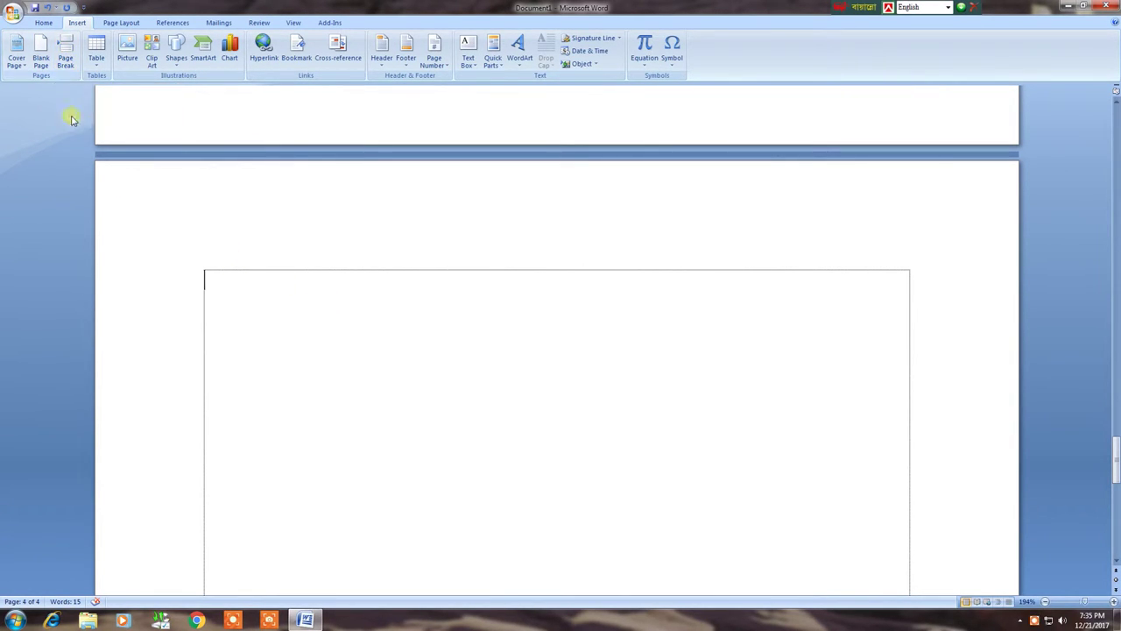
pyautogui.scroll(2, 260, 331)
pyautogui.scroll(4, 254, 328)
pyautogui.scroll(3, 251, 324)
pyautogui.scroll(3, 251, 313)
pyautogui.scroll(3, 248, 309)
pyautogui.scroll(3, 248, 309)
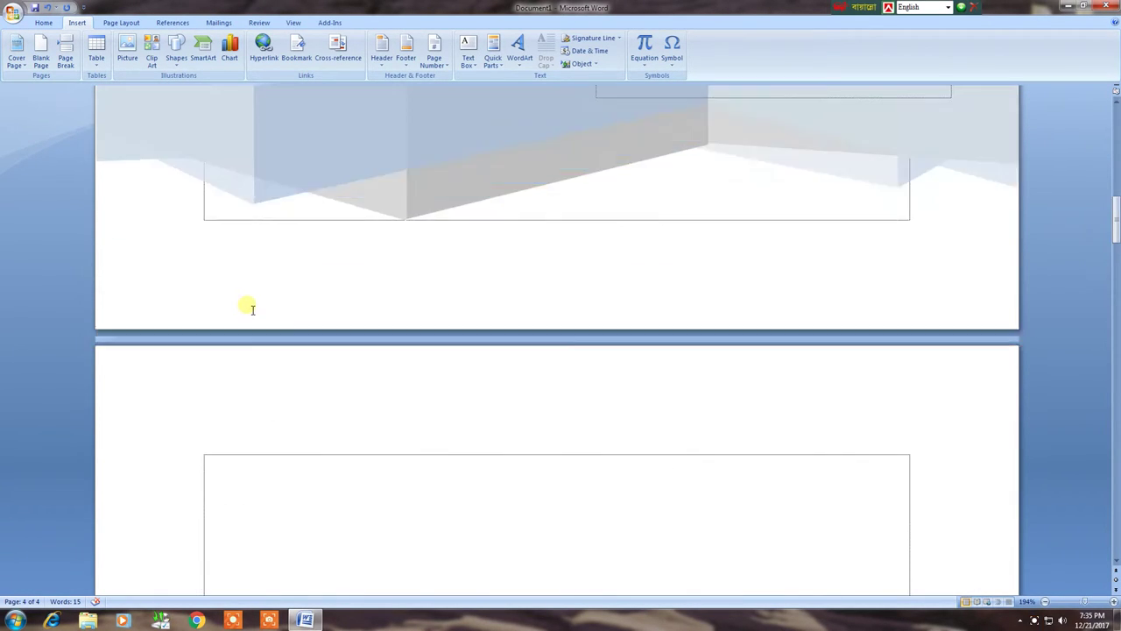
pyautogui.scroll(3, 249, 306)
# - Try a Page Break from the title box text, then undo it with Ctrl+Z twice
pyautogui.scroll(3, 249, 306)
pyautogui.tripleClick(369, 439)
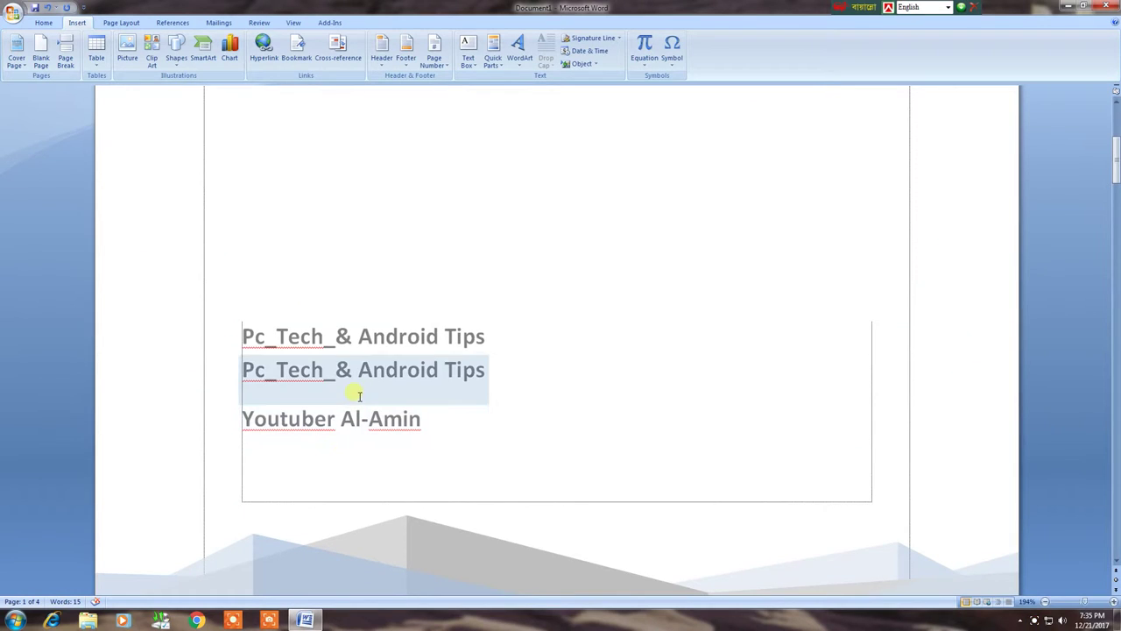
pyautogui.click(401, 273)
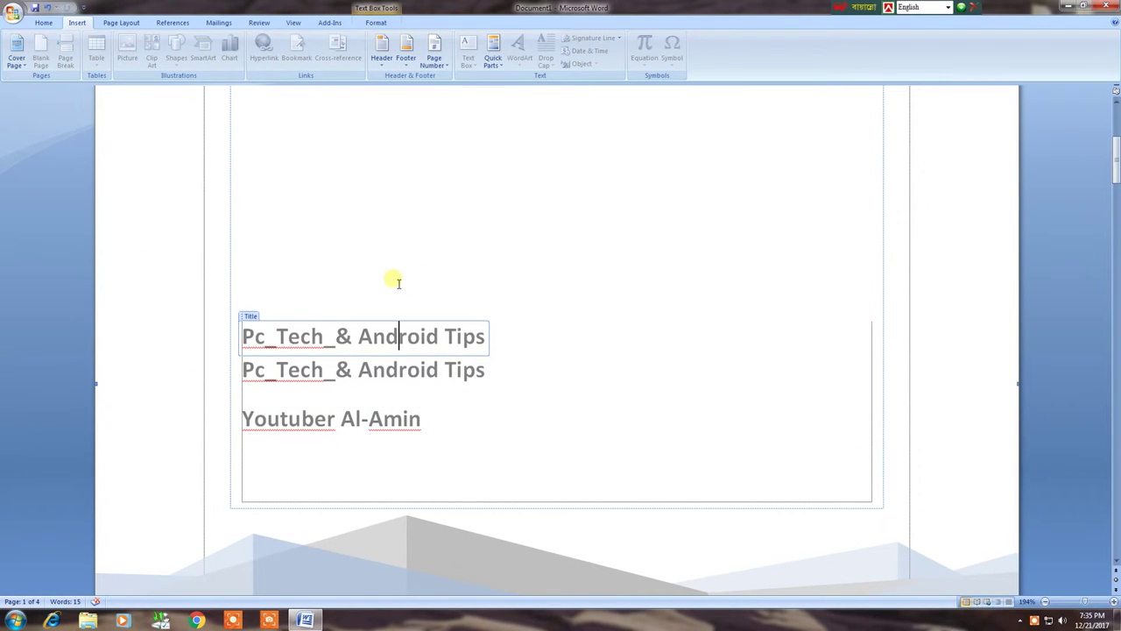
pyautogui.click(223, 283)
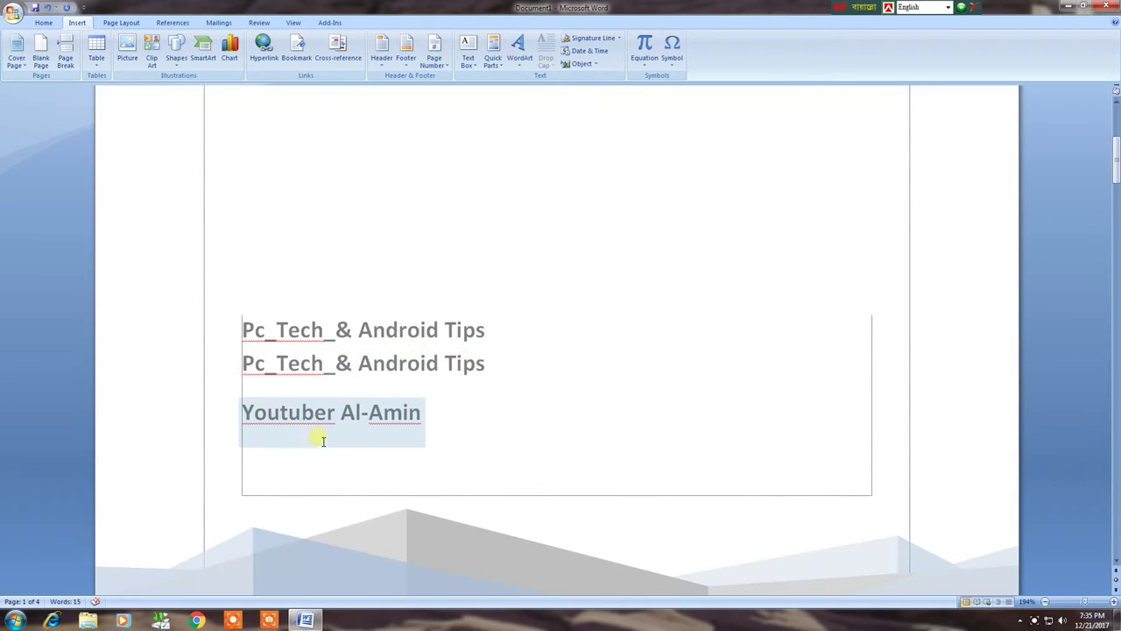
pyautogui.click(278, 412)
pyautogui.click(65, 54)
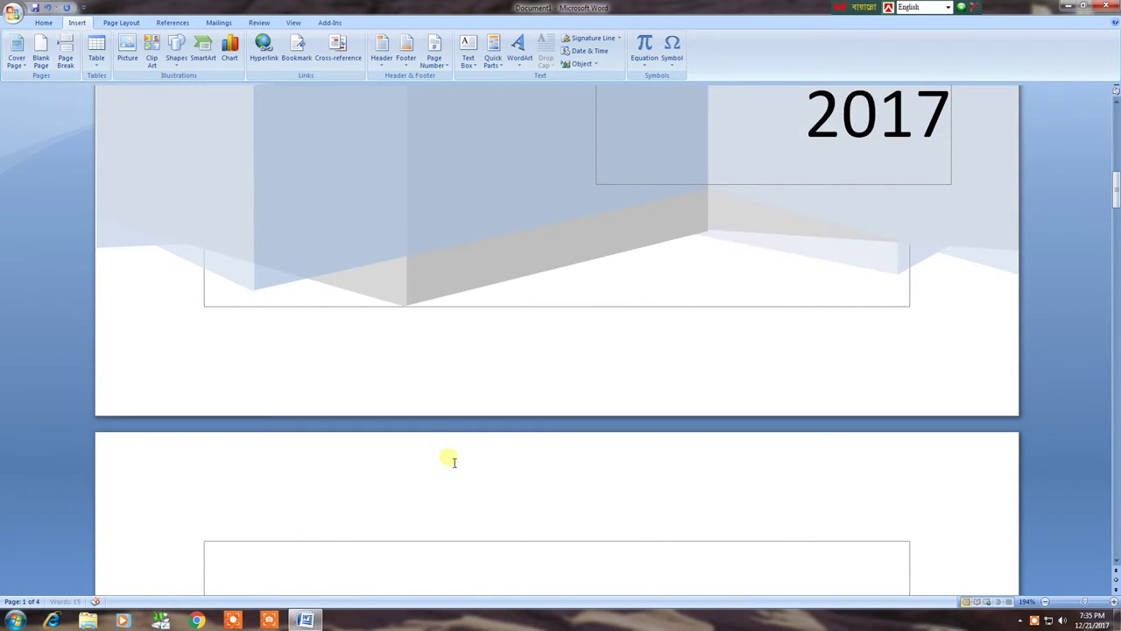
pyautogui.hotkey('ctrl', 'z')
pyautogui.hotkey('ctrl', 'z')
pyautogui.hotkey('ctrl', 'z')
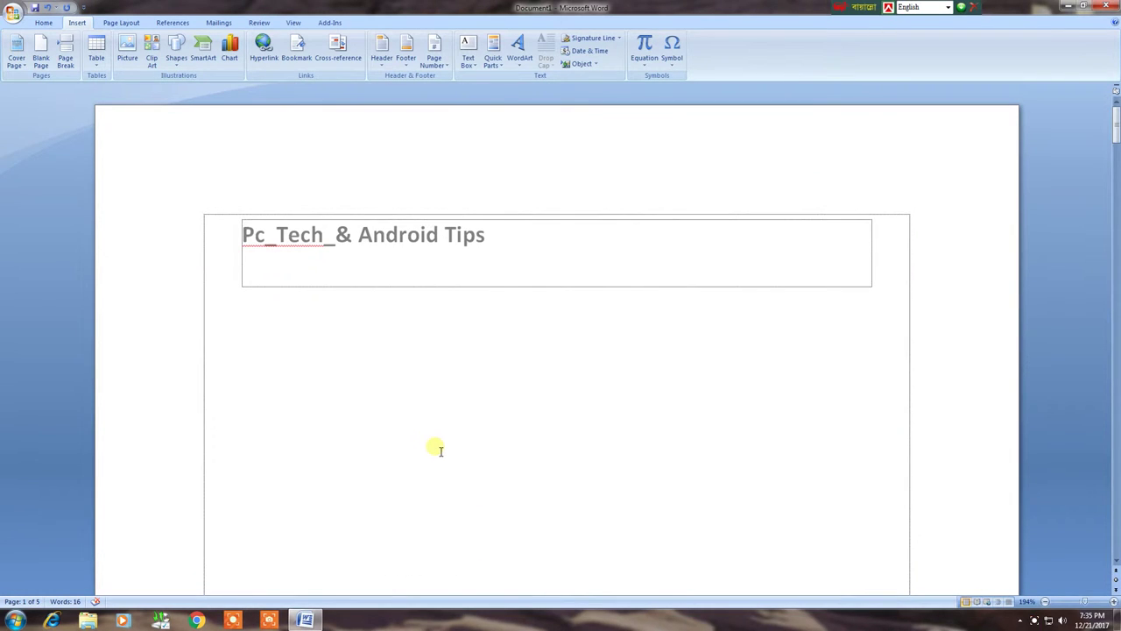
pyautogui.hotkey('ctrl', 'z')
# - Select a line in the title box and apply Page Break again, then click back into the text
pyautogui.click(196, 340)
pyautogui.scroll(-5, 663, 375)
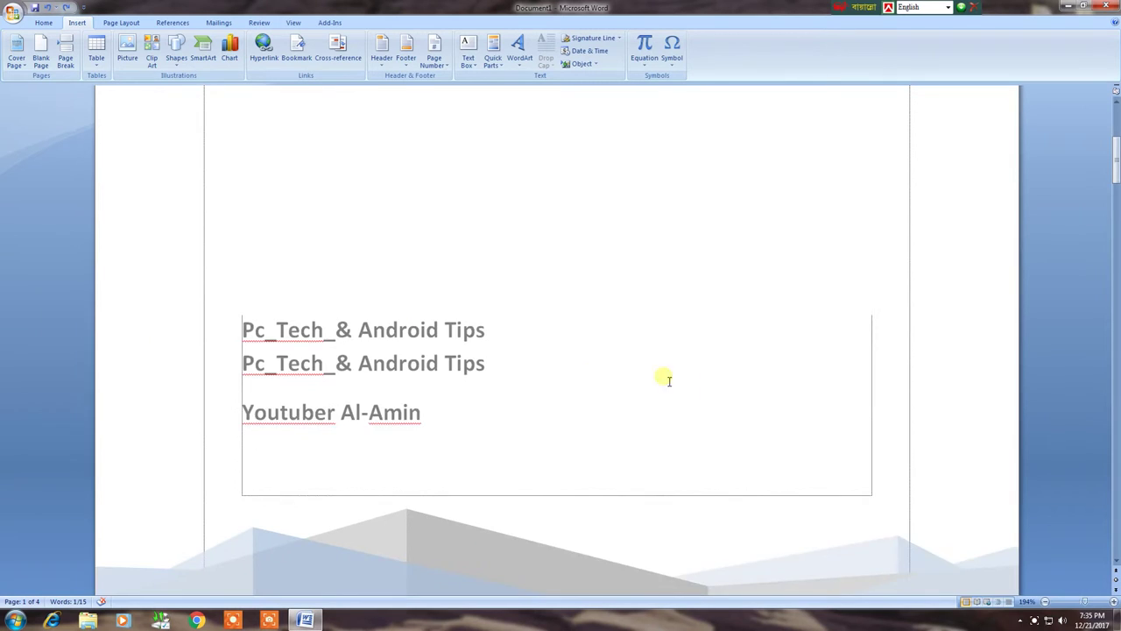
pyautogui.scroll(-5, 709, 388)
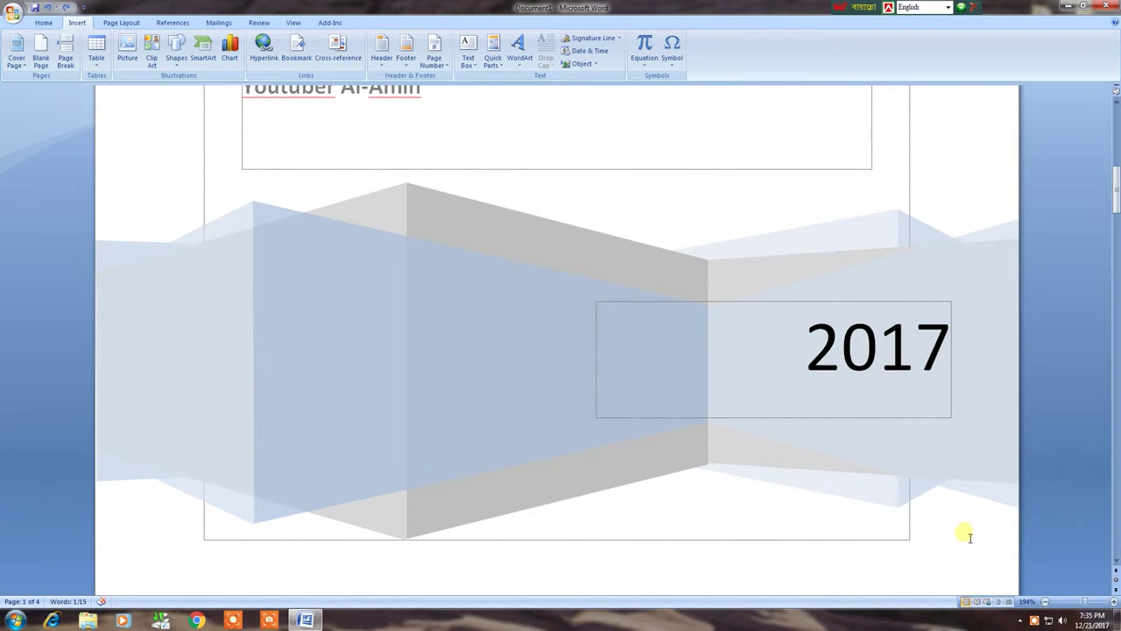
pyautogui.scroll(-5, 867, 526)
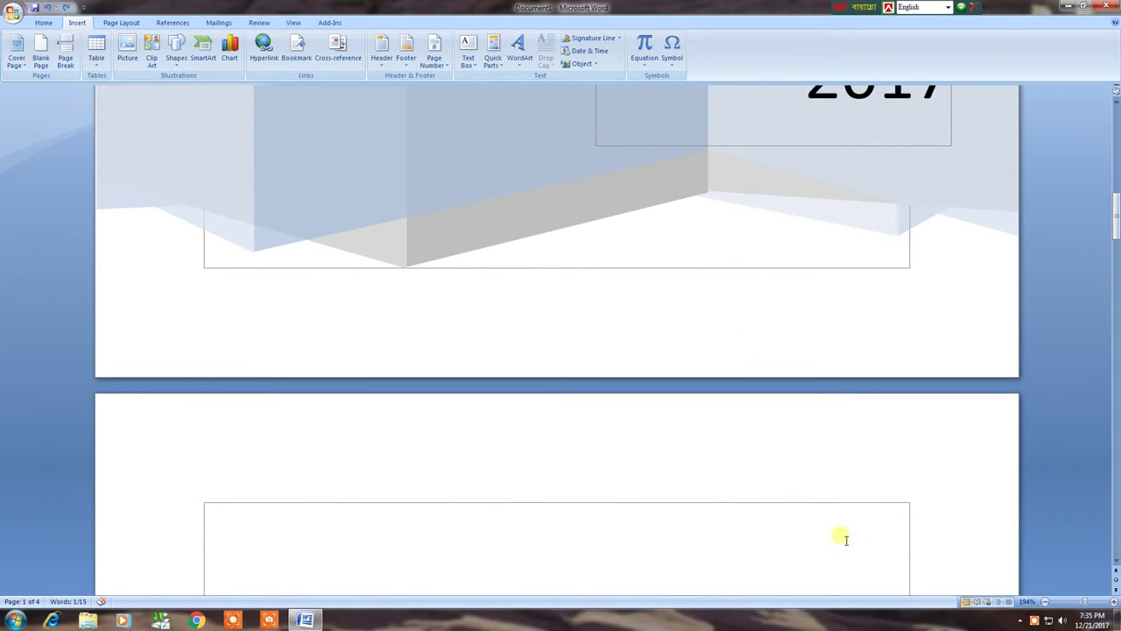
pyautogui.hotkey('ctrl', 'z')
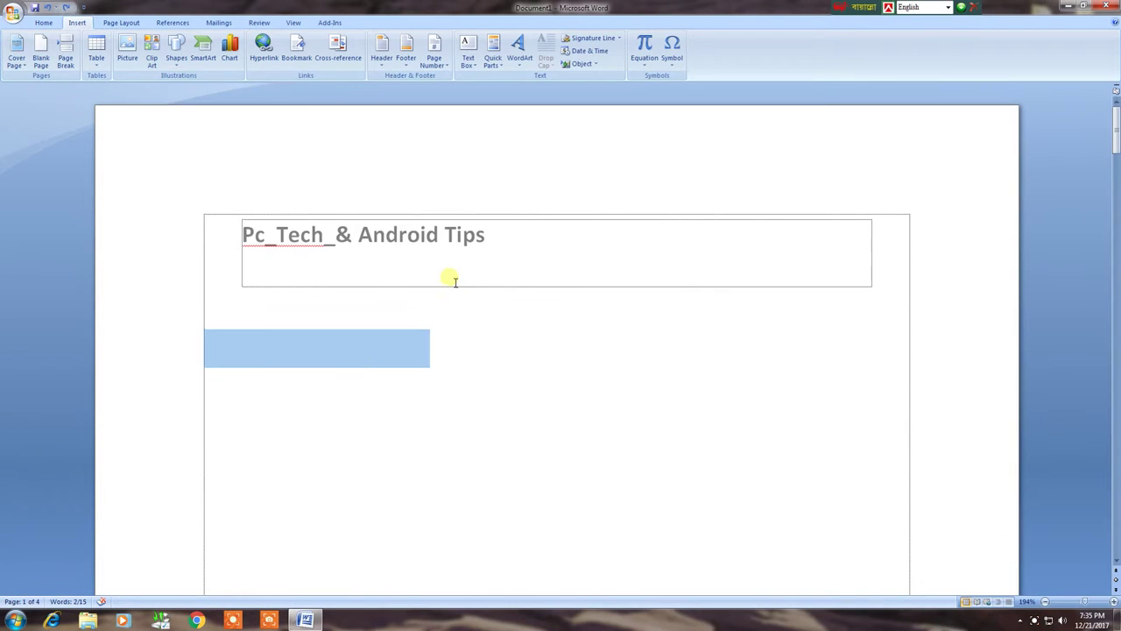
pyautogui.click(65, 48)
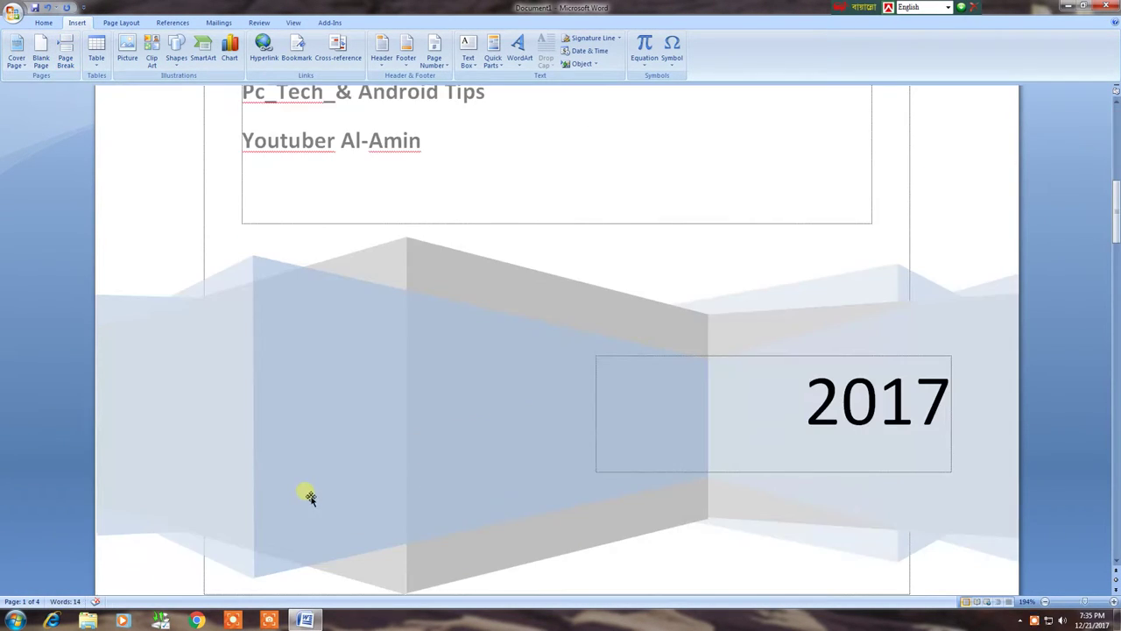
pyautogui.scroll(-3, 310, 495)
pyautogui.scroll(-8, 307, 485)
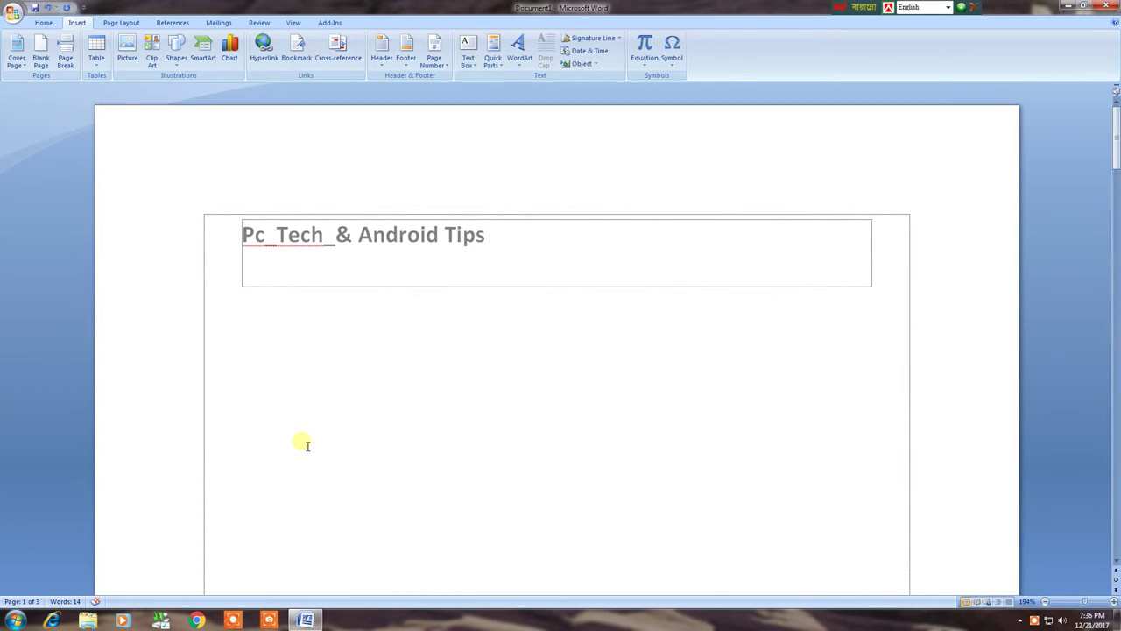
pyautogui.click(257, 333)
pyautogui.click(221, 340)
# - Insert another page break after the cover page
pyautogui.scroll(6, 221, 340)
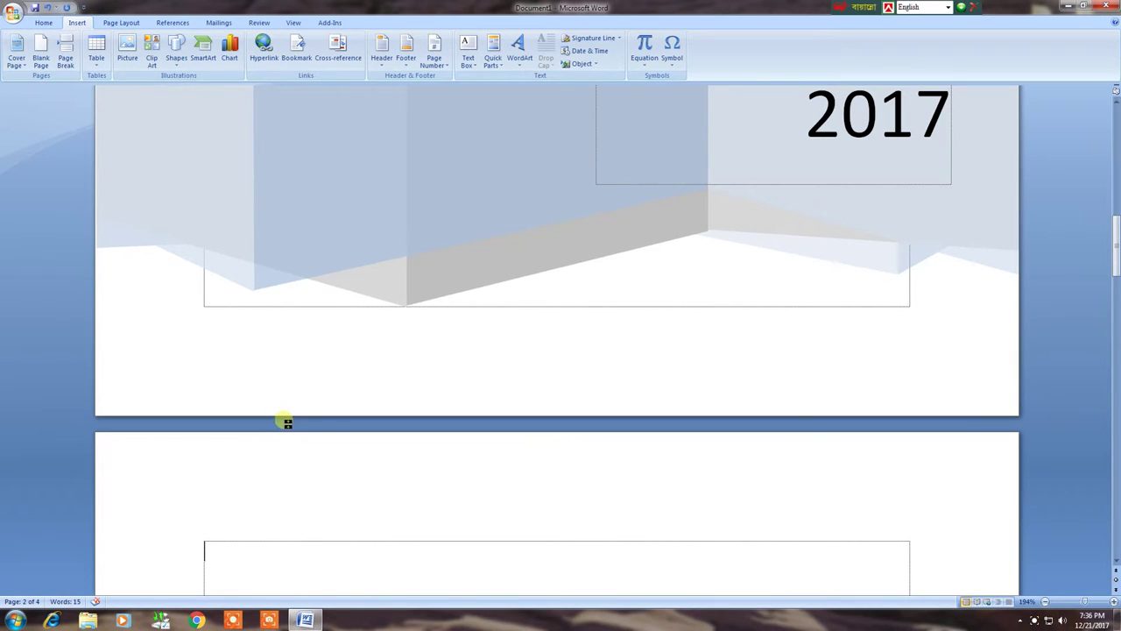
pyautogui.scroll(-6, 271, 421)
pyautogui.scroll(-2, 270, 422)
pyautogui.scroll(3, 267, 416)
pyautogui.scroll(5, 270, 411)
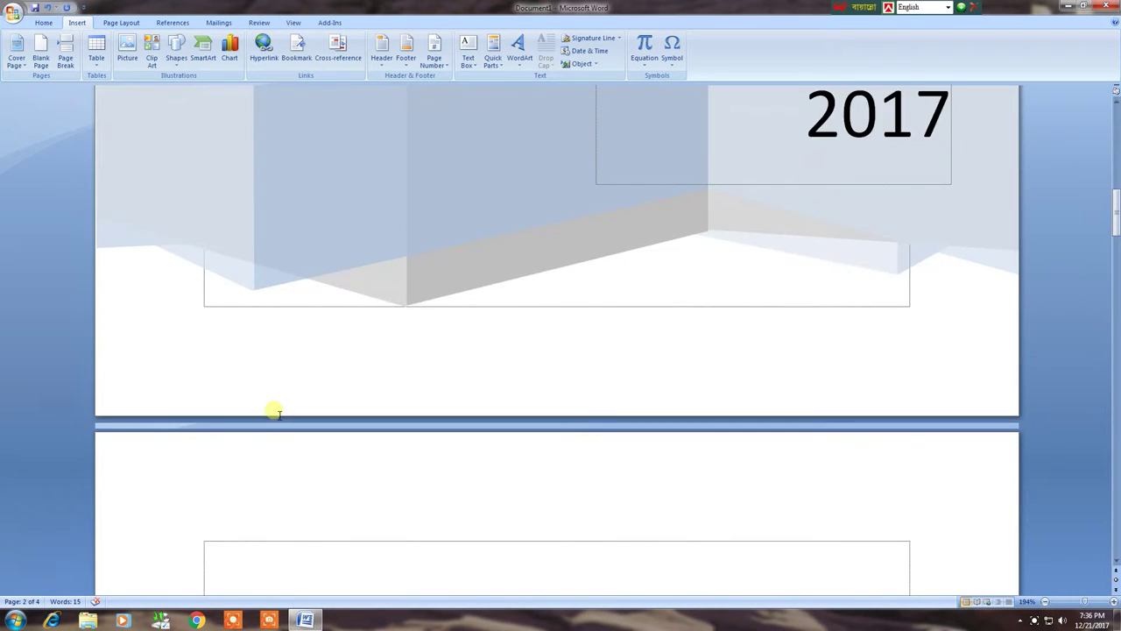
pyautogui.scroll(5, 270, 411)
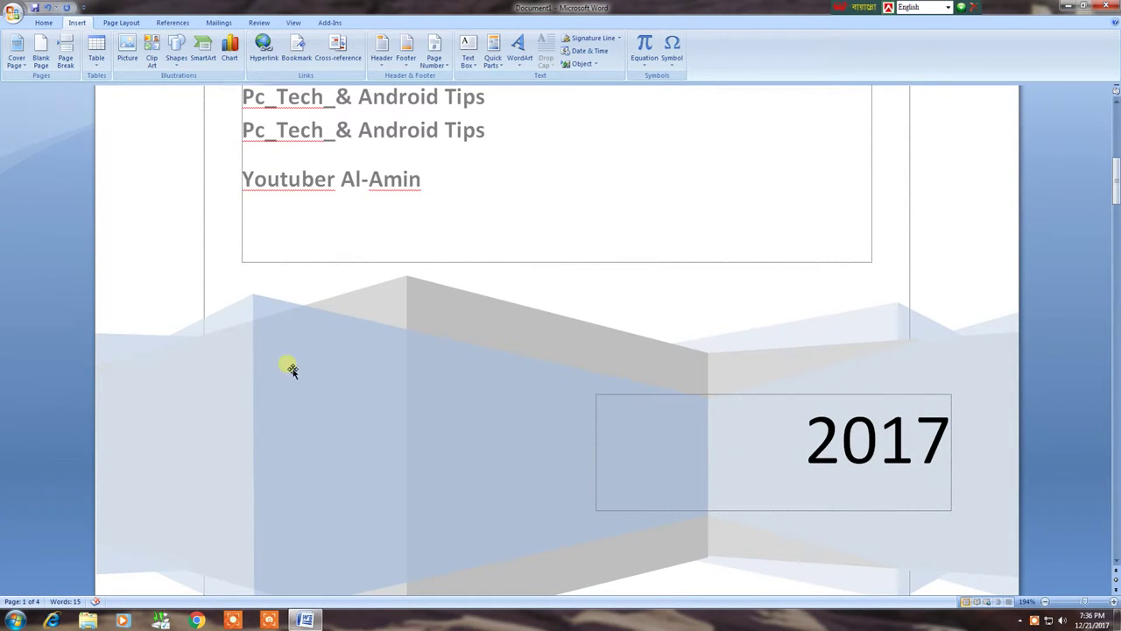
pyautogui.click(66, 54)
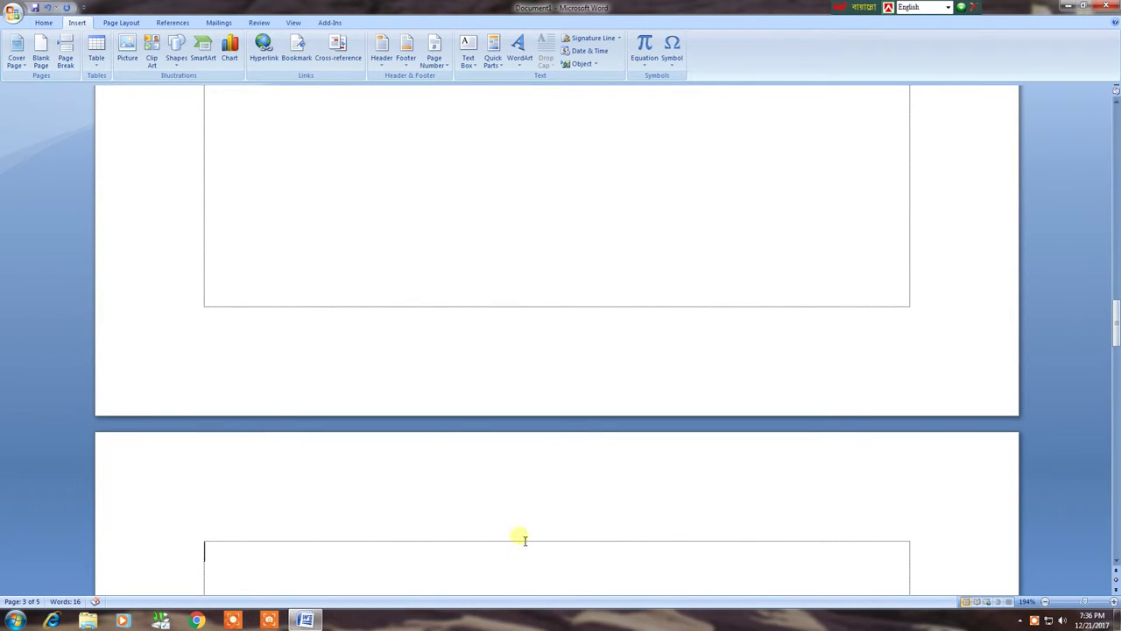
# - Select all with Ctrl+A and delete it, leaving one empty page with 0 words
pyautogui.scroll(-7, 516, 534)
pyautogui.scroll(-4, 512, 533)
pyautogui.scroll(-5, 512, 533)
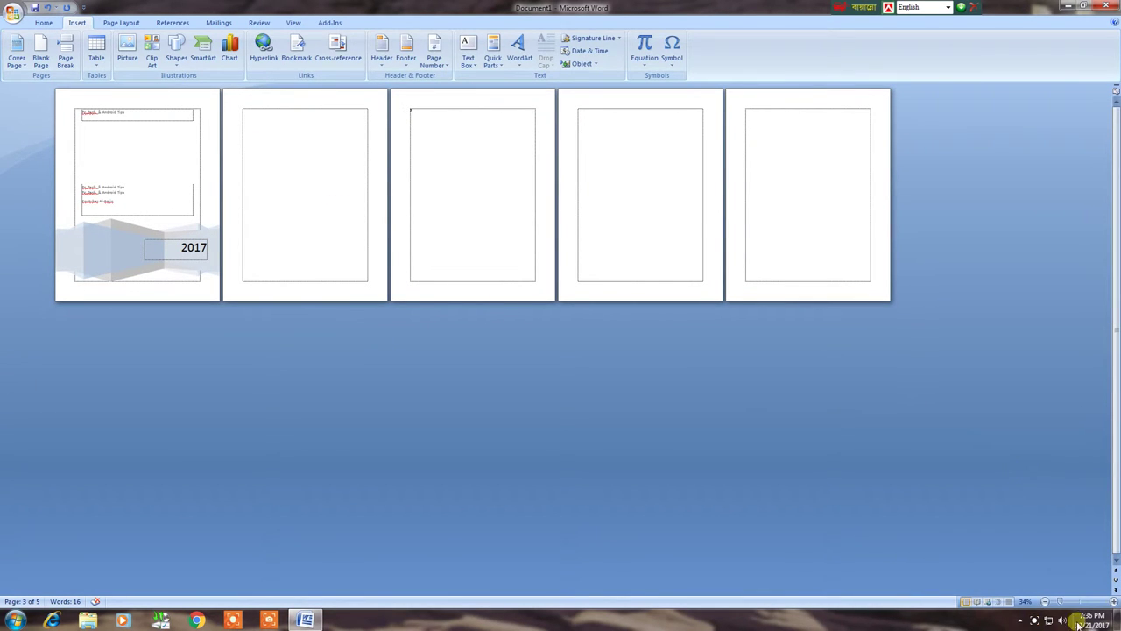
pyautogui.hotkey('ctrl', 'a')
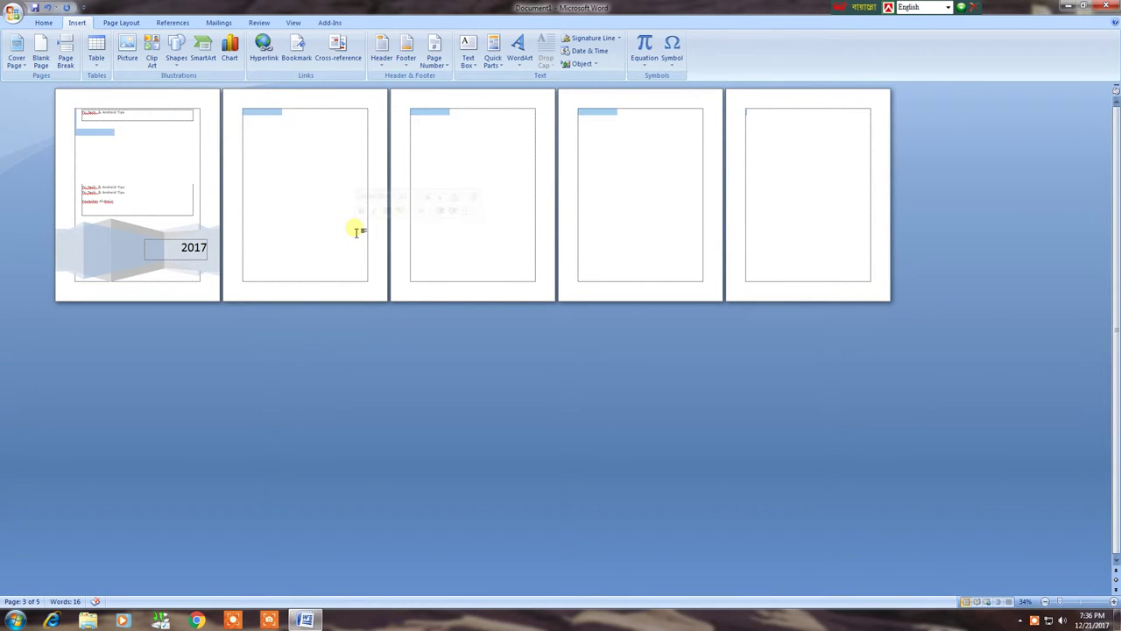
pyautogui.press('Delete')
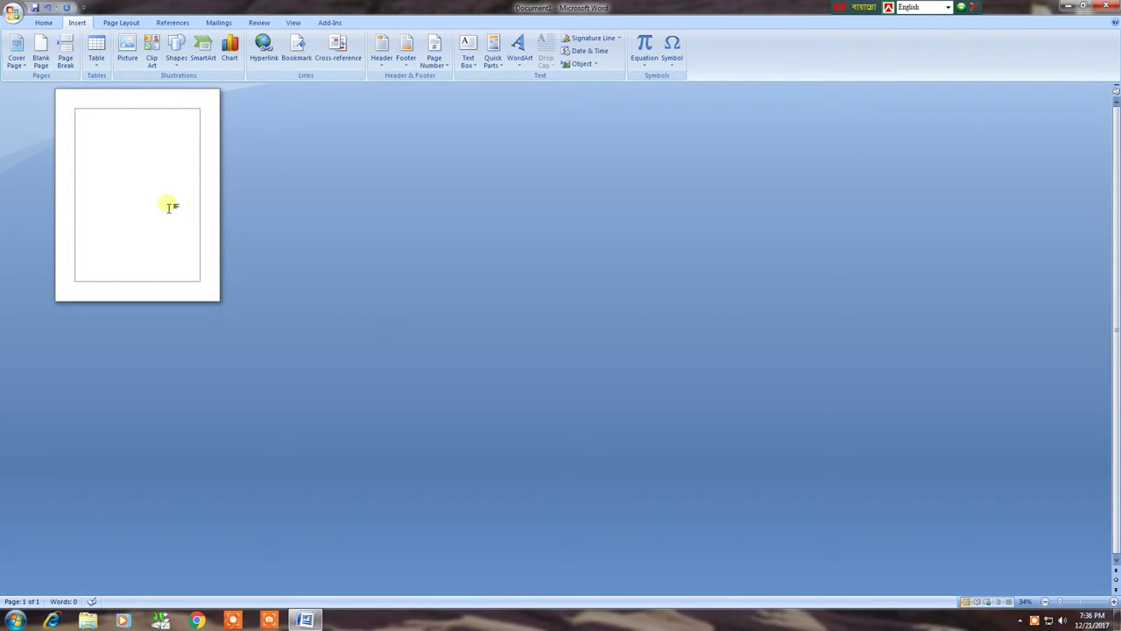
# - Enlarge the font of the sample text and split it after 'dsjflksafj' into a new paragraph
pyautogui.click(147, 154)
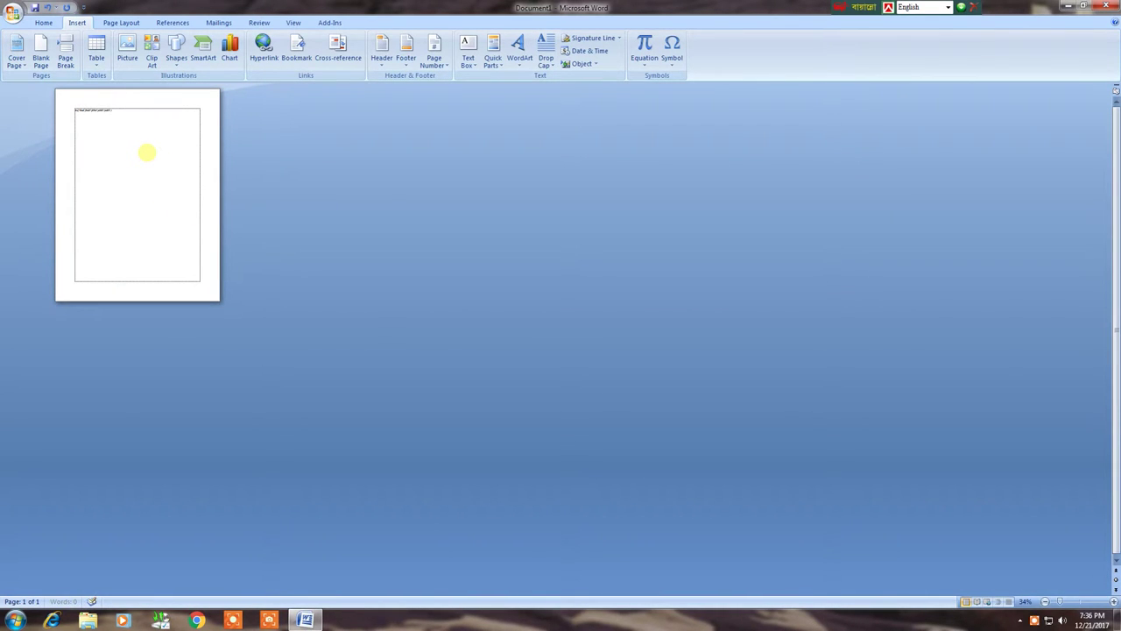
pyautogui.hotkey('ctrl', 'a')
pyautogui.hotkey('ctrl', ']')
pyautogui.hotkey('ctrl', ']')
pyautogui.hotkey('ctrl', ']')
pyautogui.hotkey('ctrl', ']')
pyautogui.hotkey('ctrl', ']')
pyautogui.hotkey('ctrl', ']')
pyautogui.hotkey('ctrl', ']')
pyautogui.hotkey('ctrl', ']')
pyautogui.hotkey('ctrl', ']')
pyautogui.hotkey('ctrl', ']')
pyautogui.hotkey('ctrl', ']')
pyautogui.hotkey('ctrl', ']')
pyautogui.hotkey('ctrl', ']')
pyautogui.hotkey('ctrl', ']')
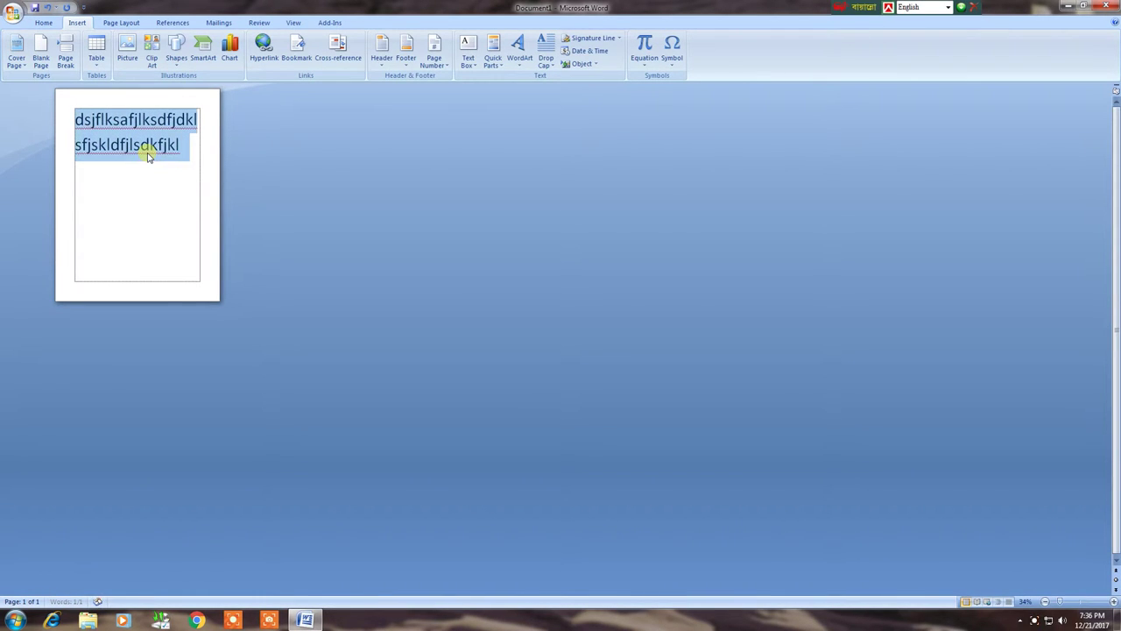
pyautogui.click(140, 132)
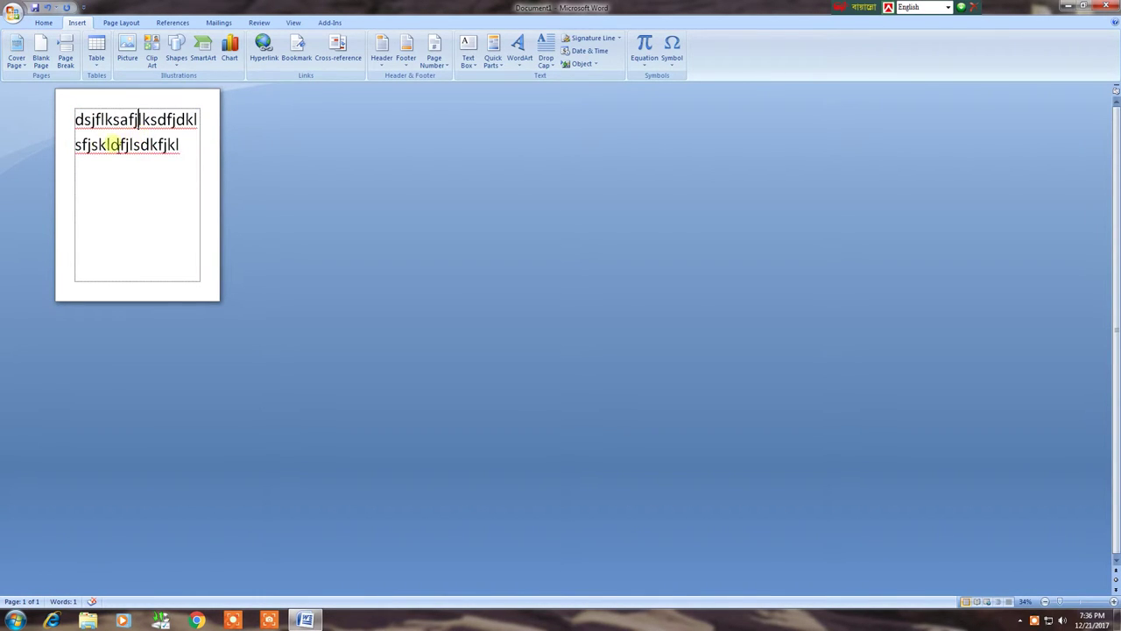
pyautogui.press('Return')
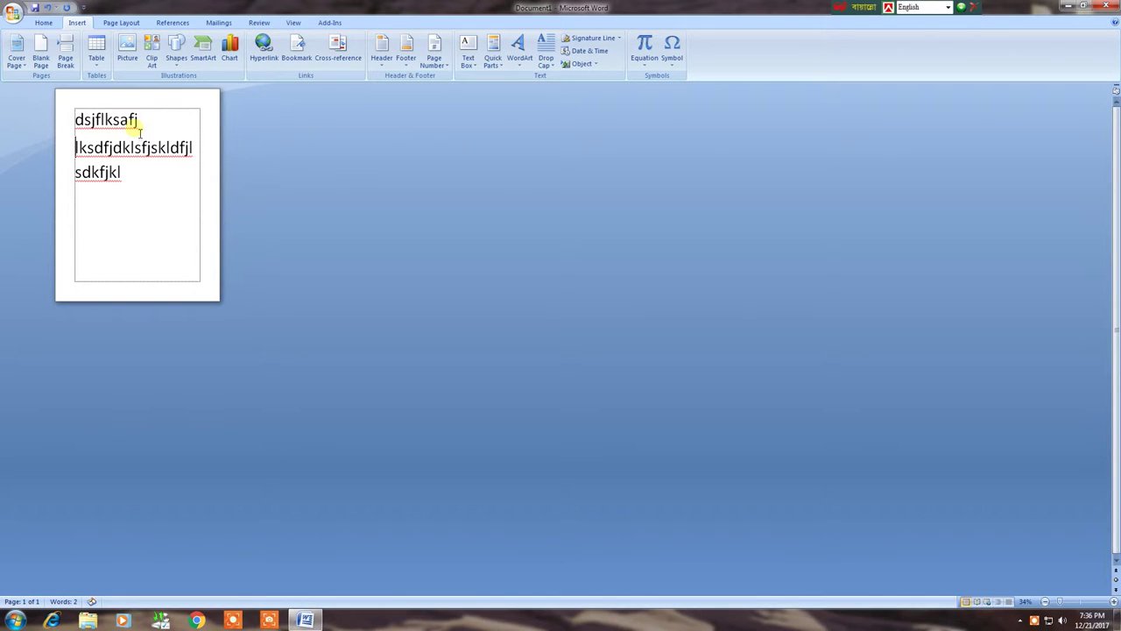
# - Move the second paragraph to page 2 with a page break, then add and remove an extra blank page
pyautogui.click(64, 54)
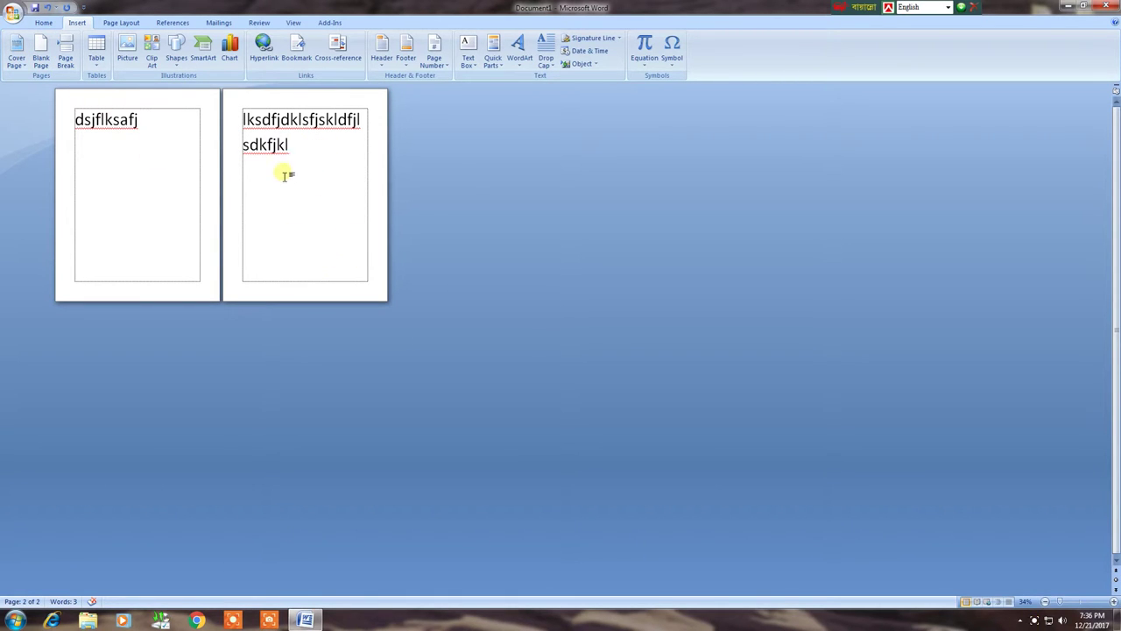
pyautogui.click(41, 49)
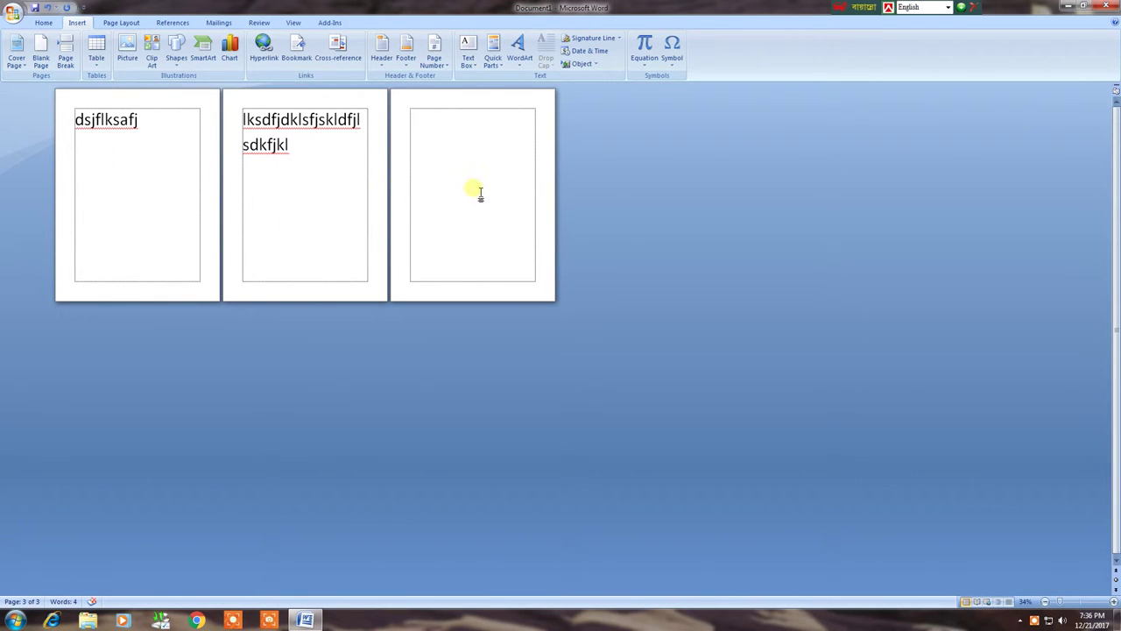
pyautogui.press('BackSpace')
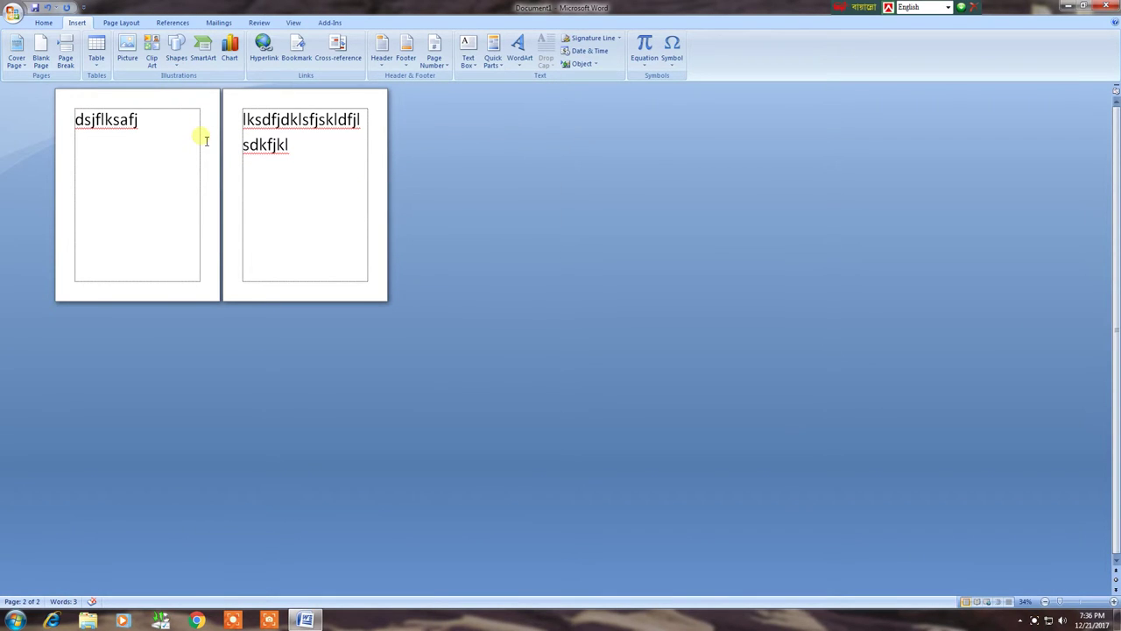
pyautogui.scroll(2, 206, 141)
pyautogui.scroll(1, 201, 137)
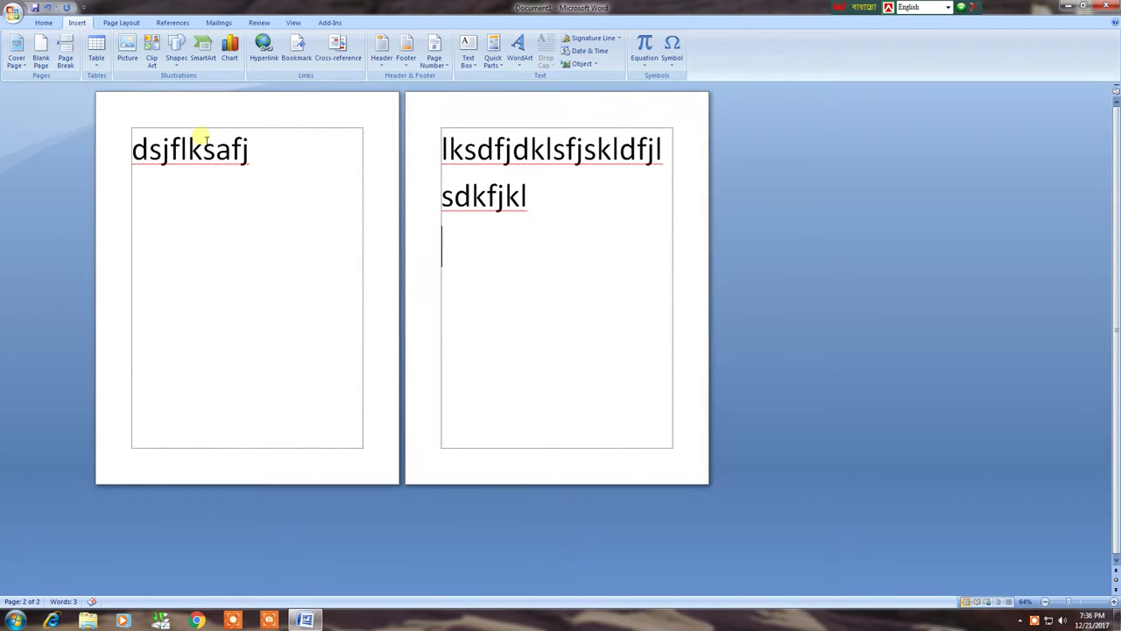
# - Place the cursor below 'dsjflksafj' on page 1 and insert a 3-column, 2-row table
pyautogui.click(99, 67)
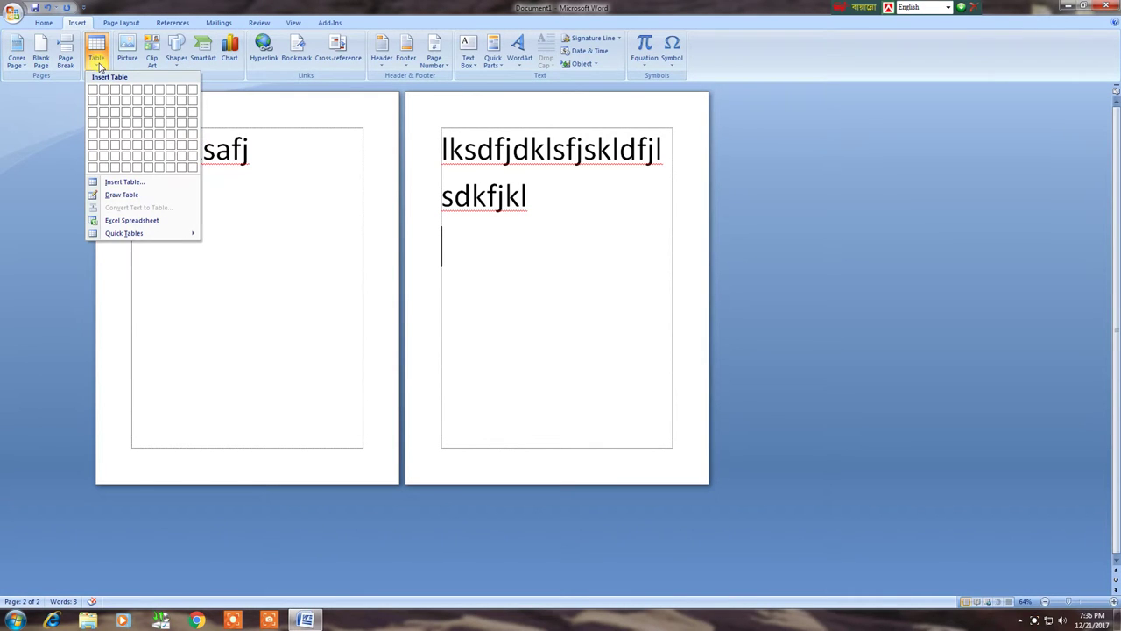
pyautogui.click(286, 205)
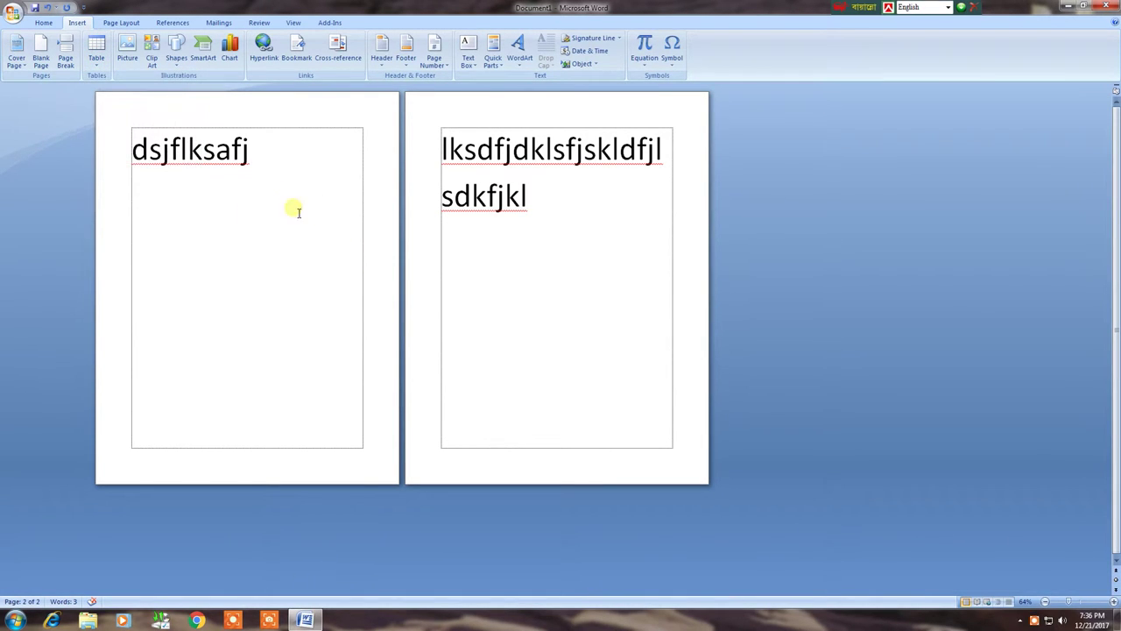
pyautogui.click(166, 213)
pyautogui.click(99, 61)
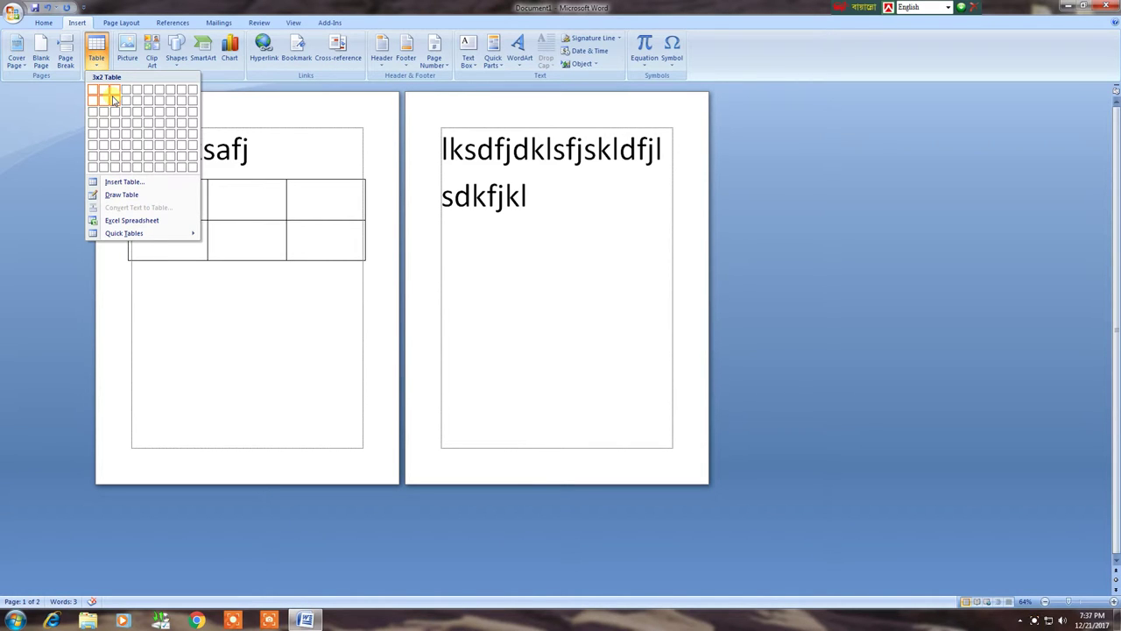
pyautogui.click(127, 101)
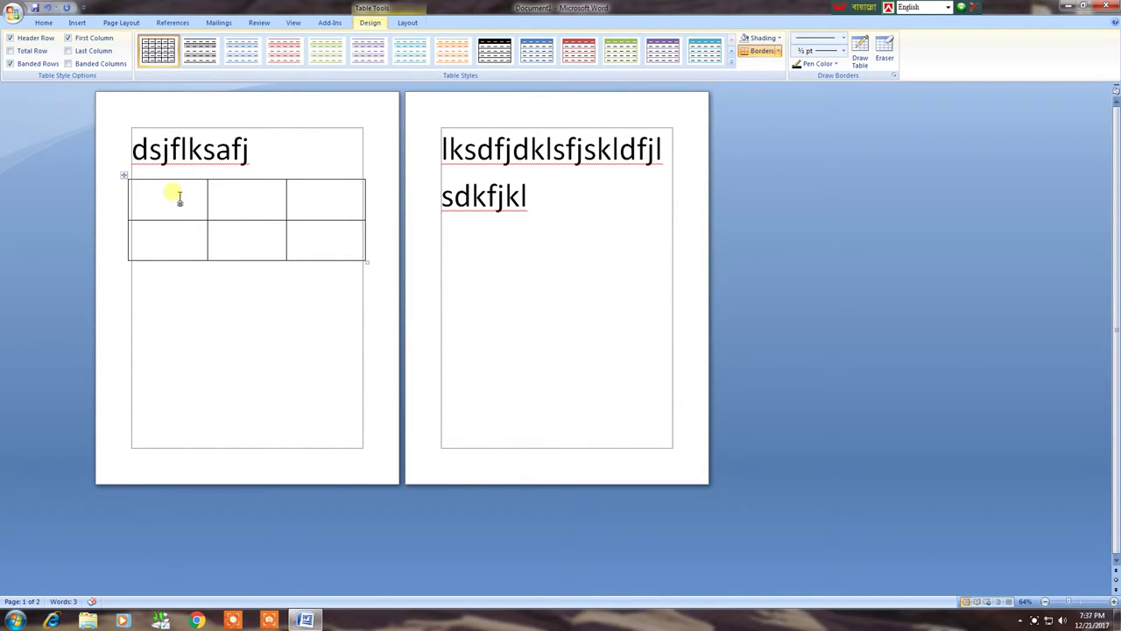
# - Fill the table with A, B, C in the first row and 1, 2, 3 in the second, then select both rows
pyautogui.write('A')
pyautogui.press('Tab')
pyautogui.write('B')
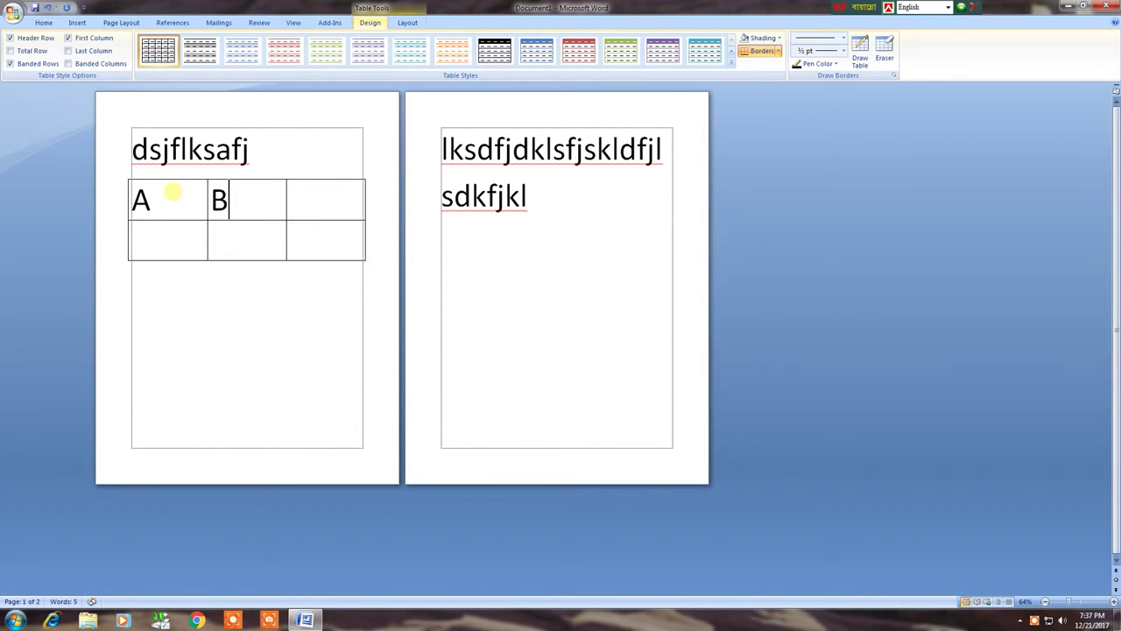
pyautogui.press('Tab')
pyautogui.write('C')
pyautogui.write('1')
pyautogui.press('Tab')
pyautogui.write('2')
pyautogui.write('3')
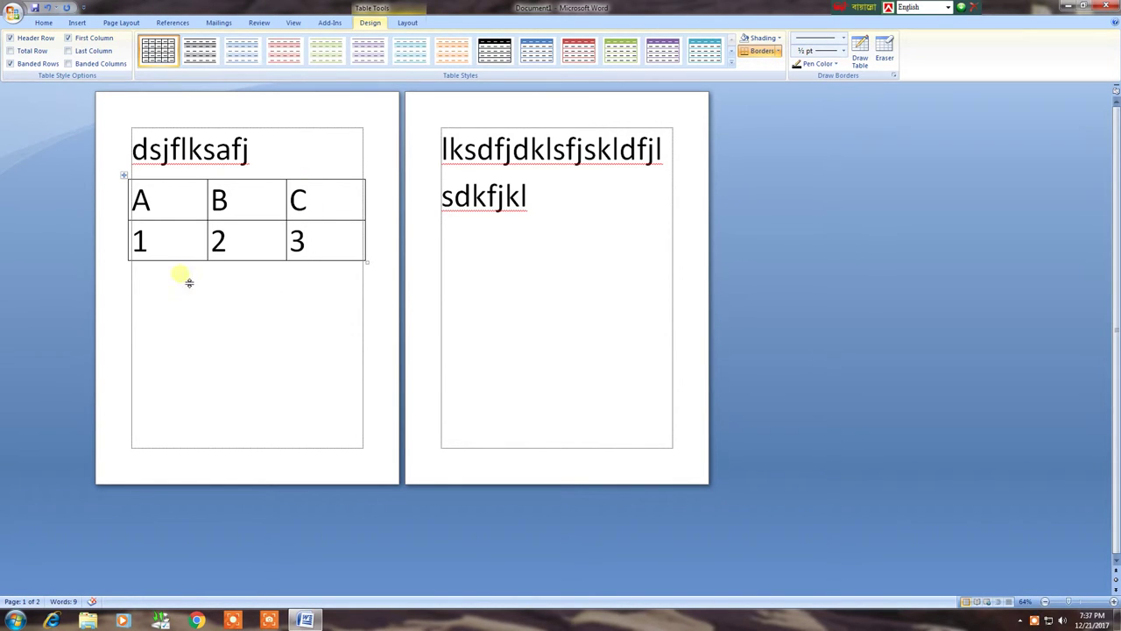
pyautogui.moveTo(118, 211); pyautogui.dragTo(123, 243)
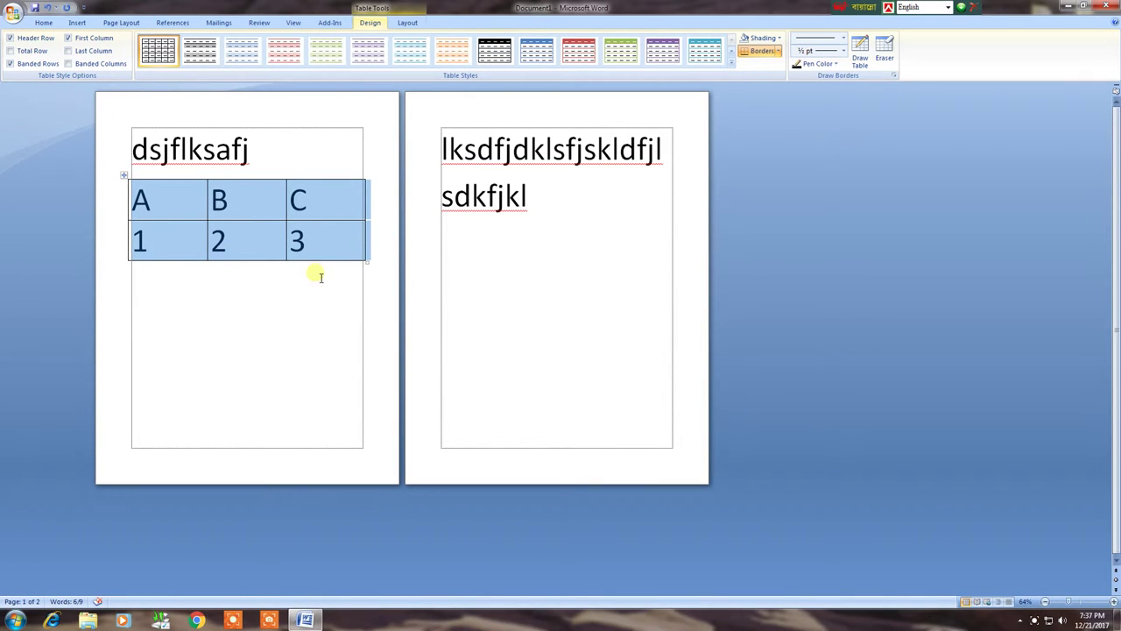
# - Center-align the A, B, C row and the 1, 2, 3 row from the Home tab
pyautogui.click(42, 23)
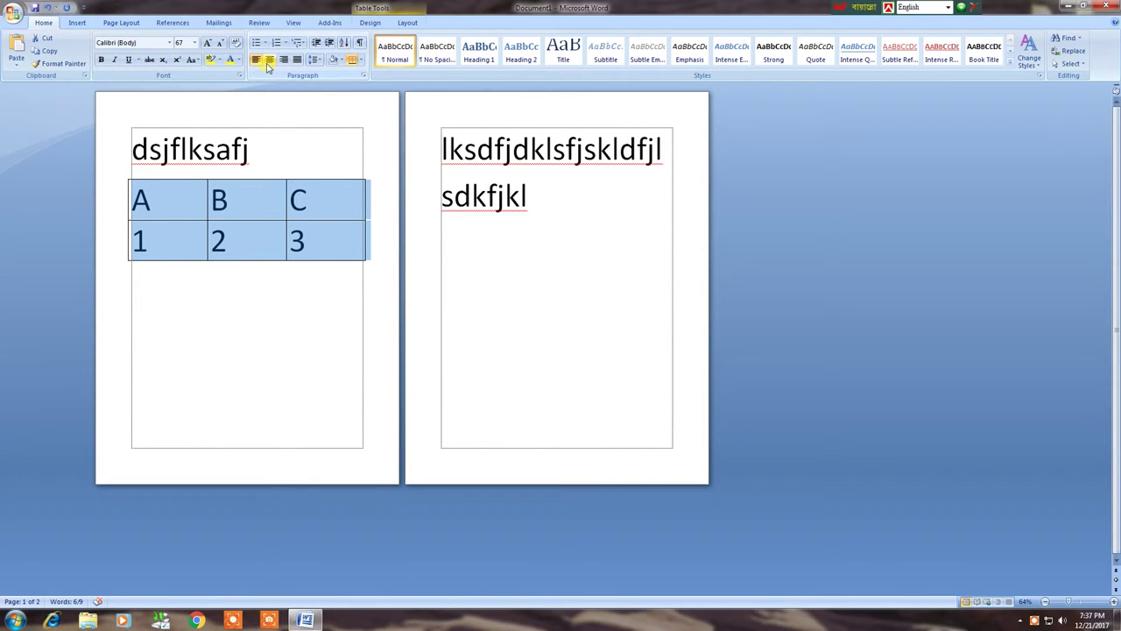
pyautogui.click(270, 62)
pyautogui.click(260, 218)
pyautogui.moveTo(174, 199); pyautogui.dragTo(305, 213)
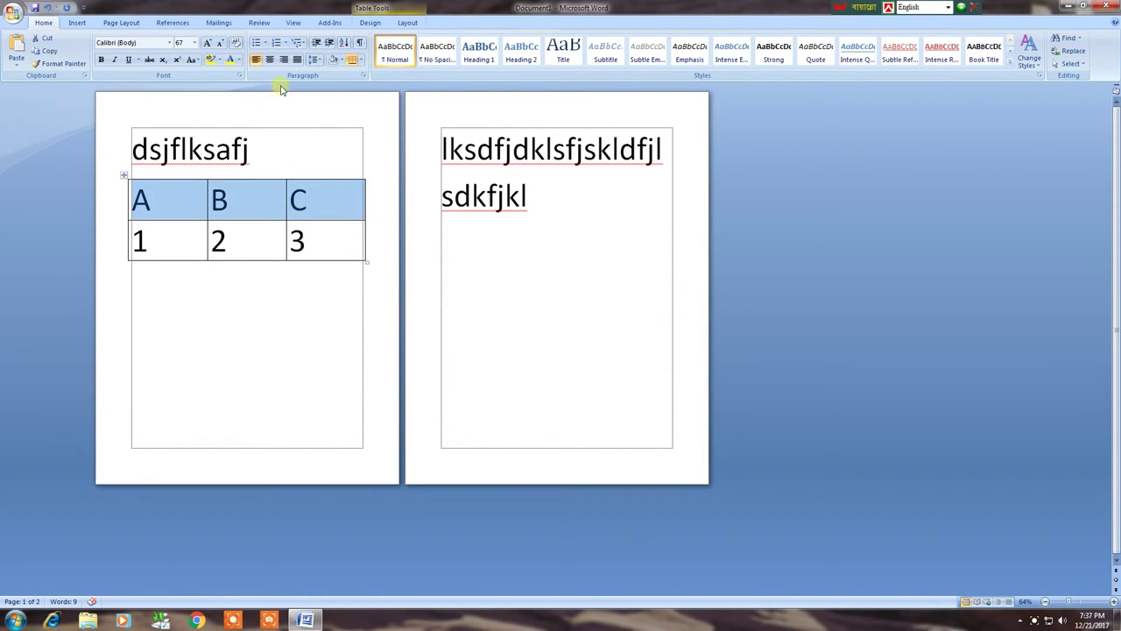
pyautogui.click(270, 59)
pyautogui.moveTo(201, 250); pyautogui.dragTo(295, 243)
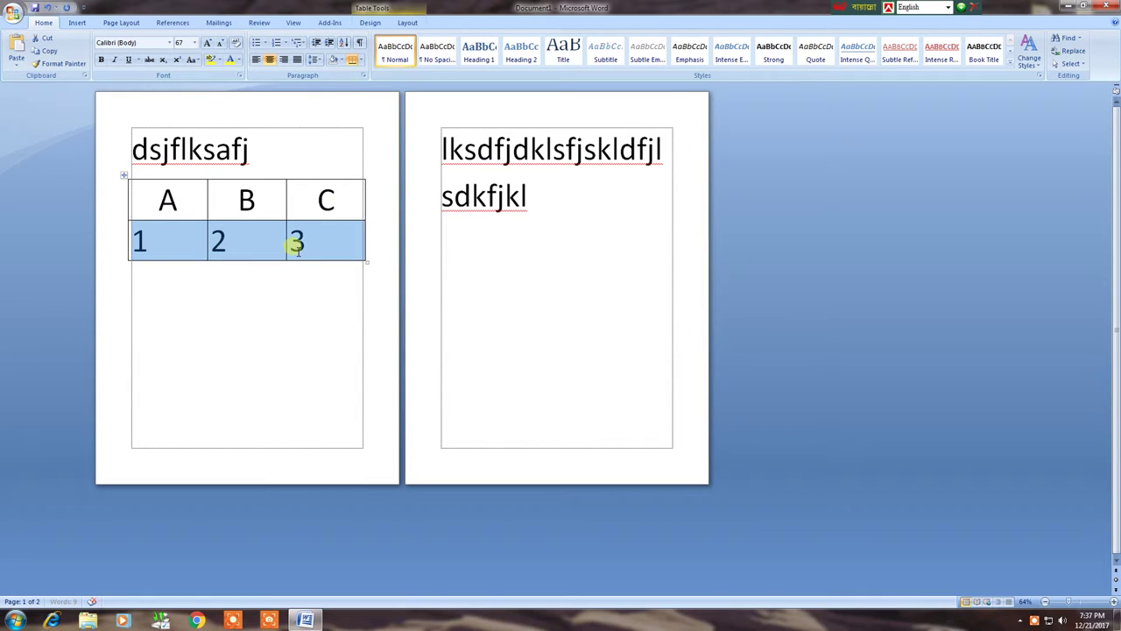
pyautogui.click(269, 60)
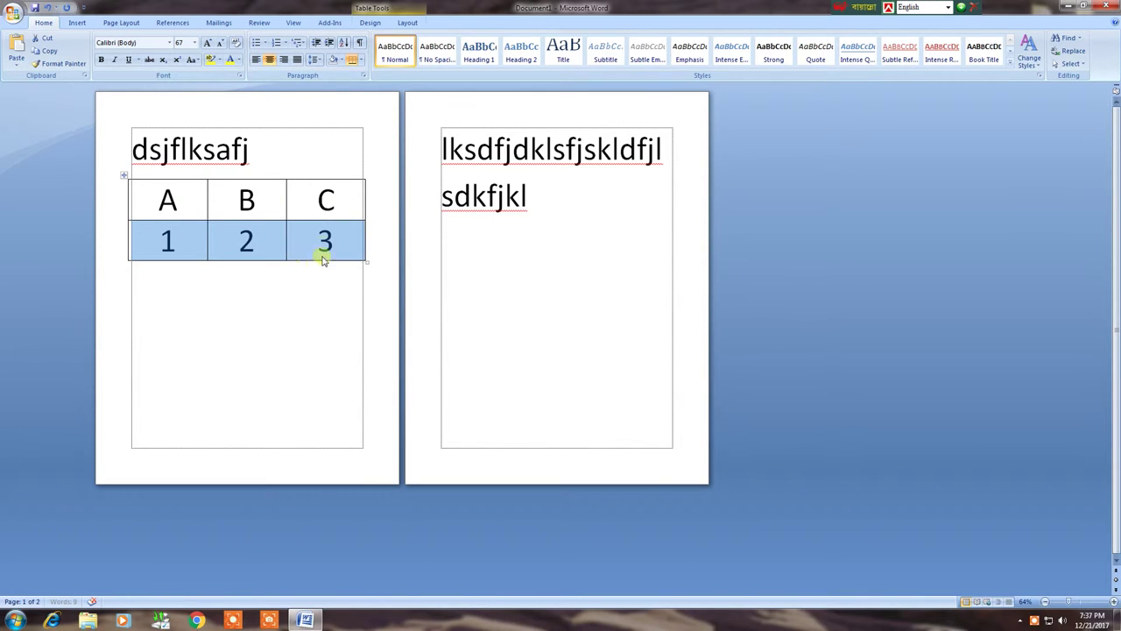
pyautogui.click(326, 251)
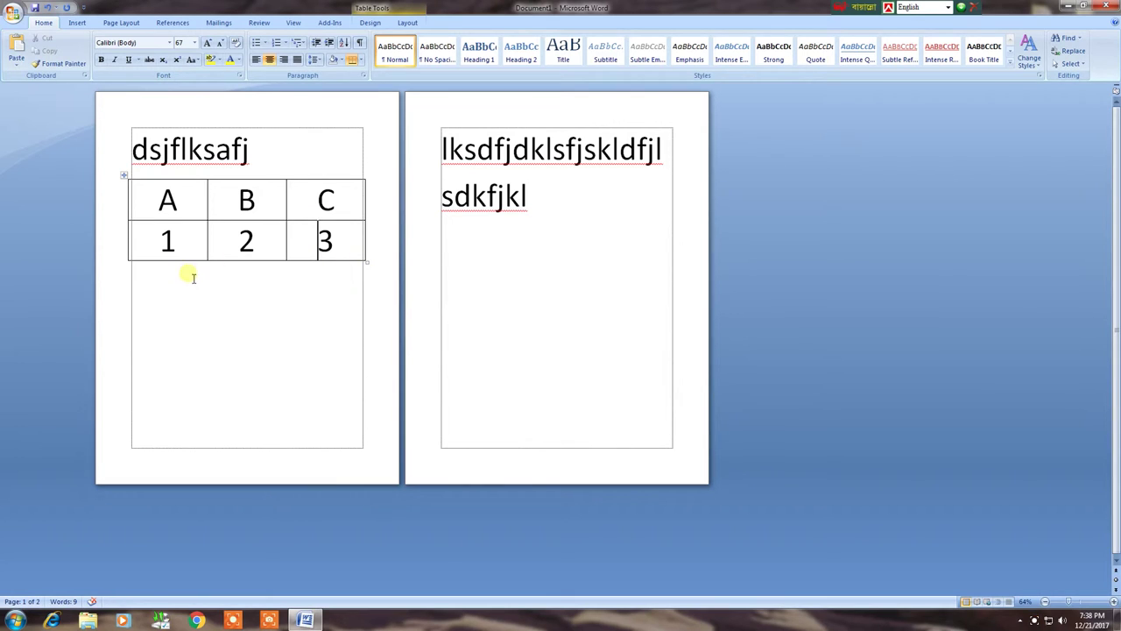
# - Select the whole table, clear its contents and remove it, leaving only dsjflksafj
pyautogui.click(77, 23)
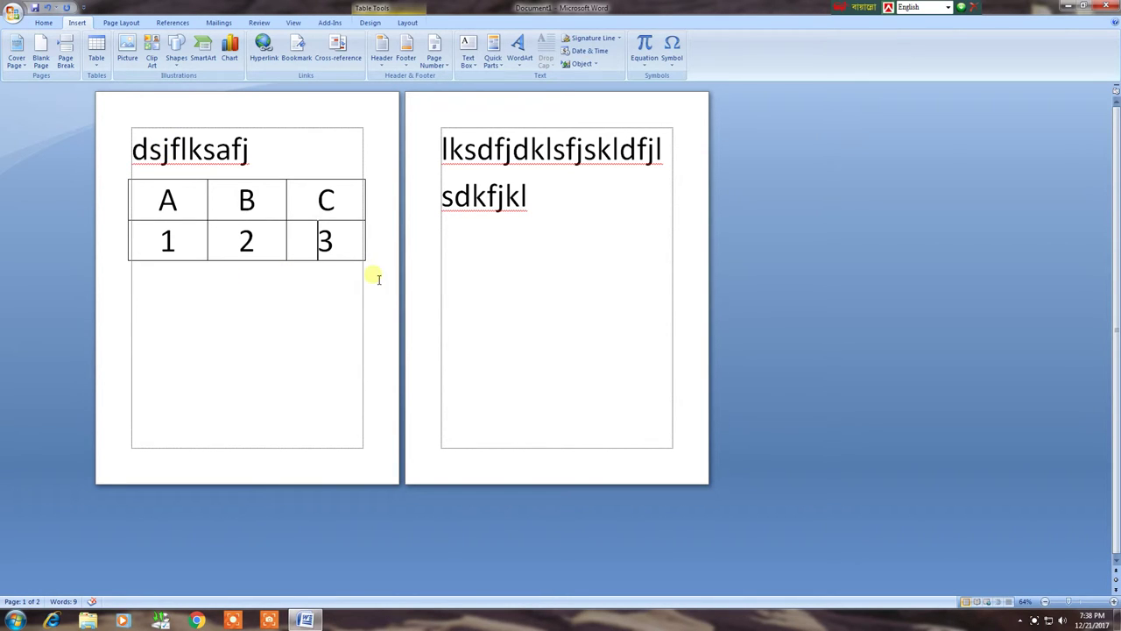
pyautogui.moveTo(118, 197); pyautogui.dragTo(140, 260)
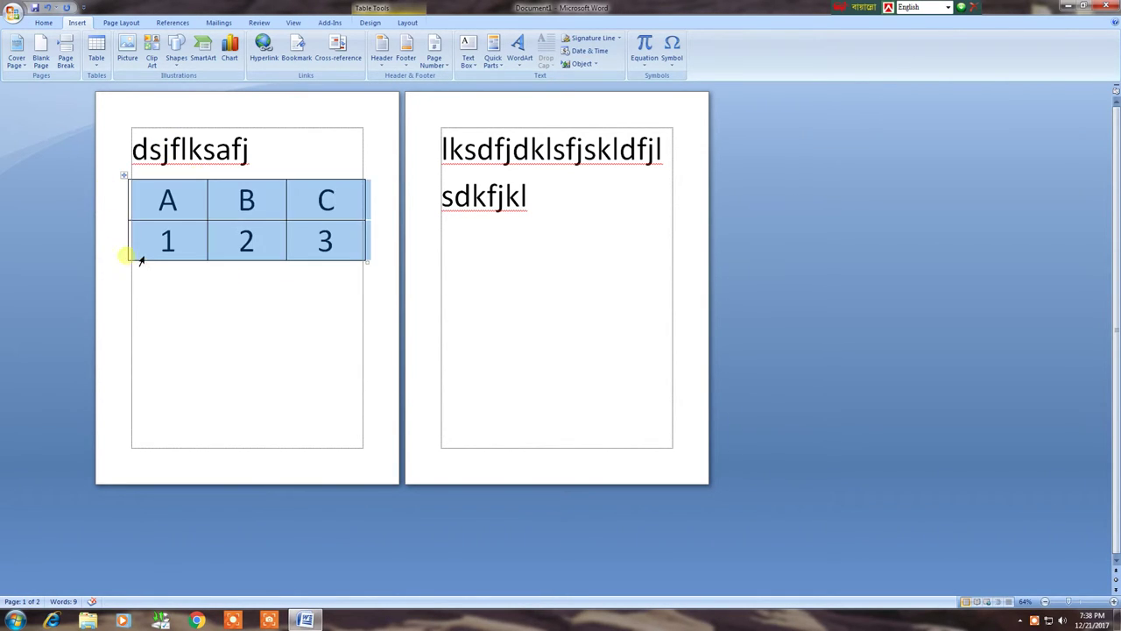
pyautogui.press('Delete')
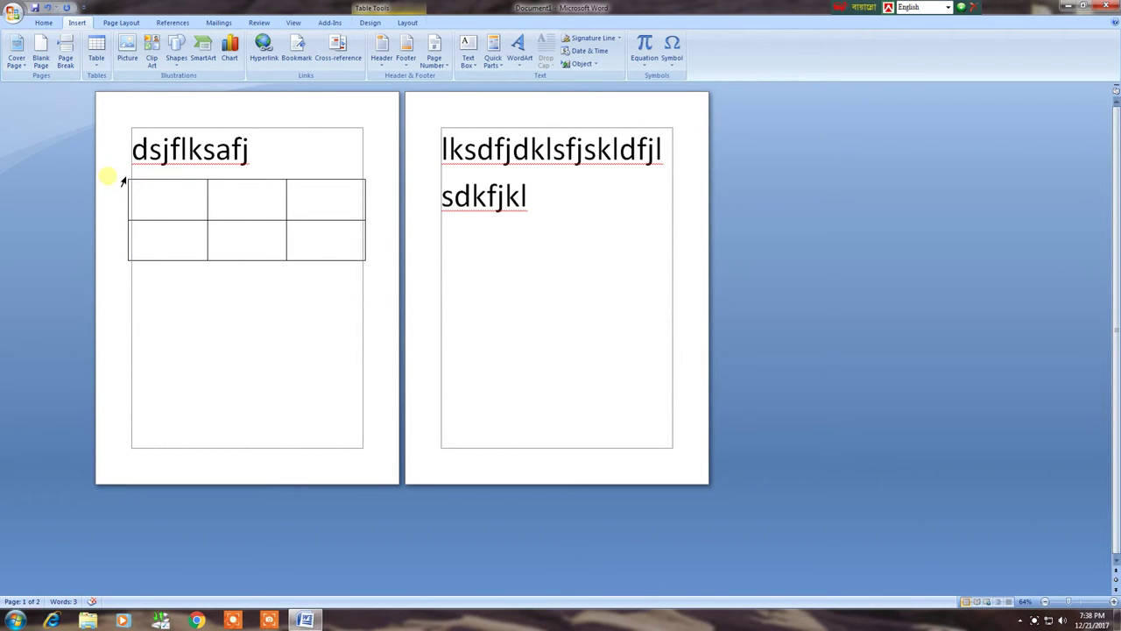
pyautogui.press('BackSpace')
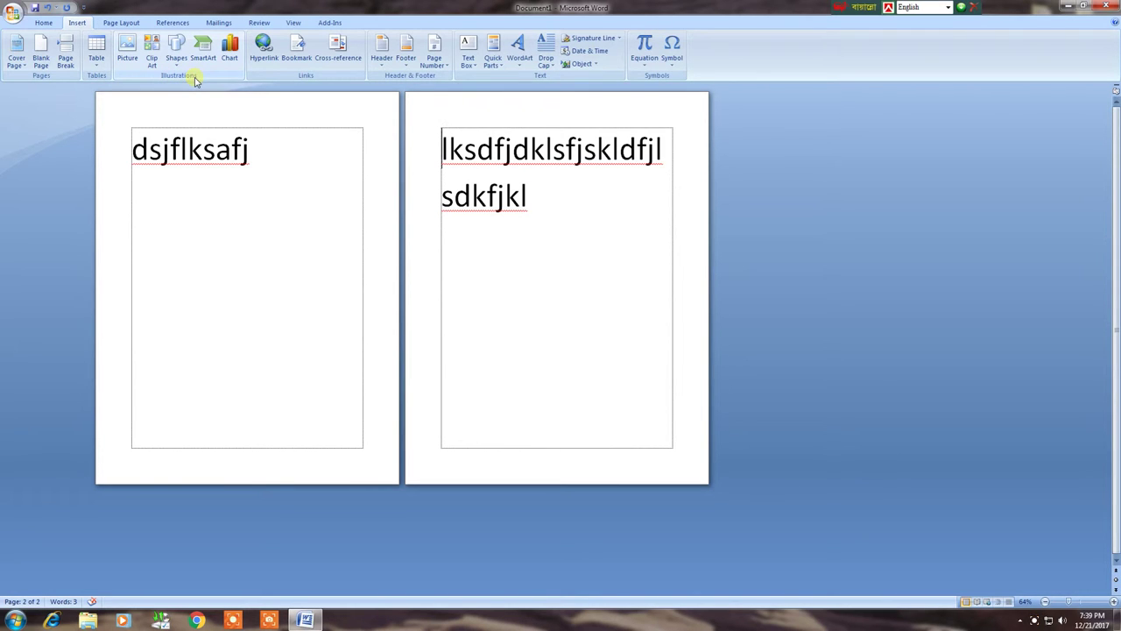
# - Insert the Hydrangeas photo from the Sample Pictures folder
pyautogui.click(127, 48)
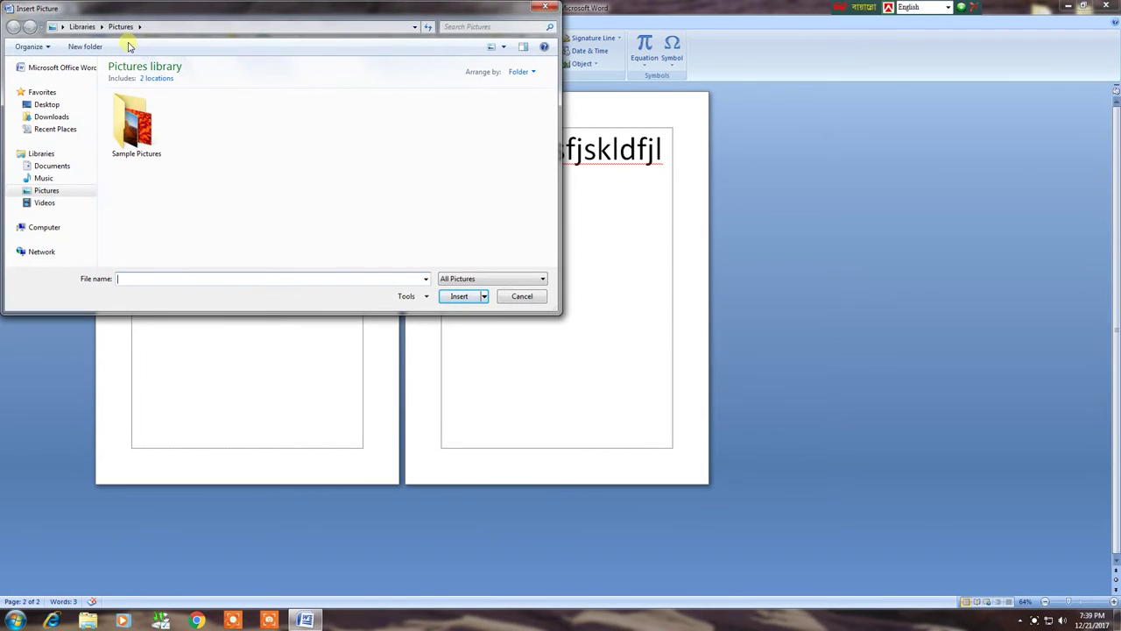
pyautogui.doubleClick(149, 132)
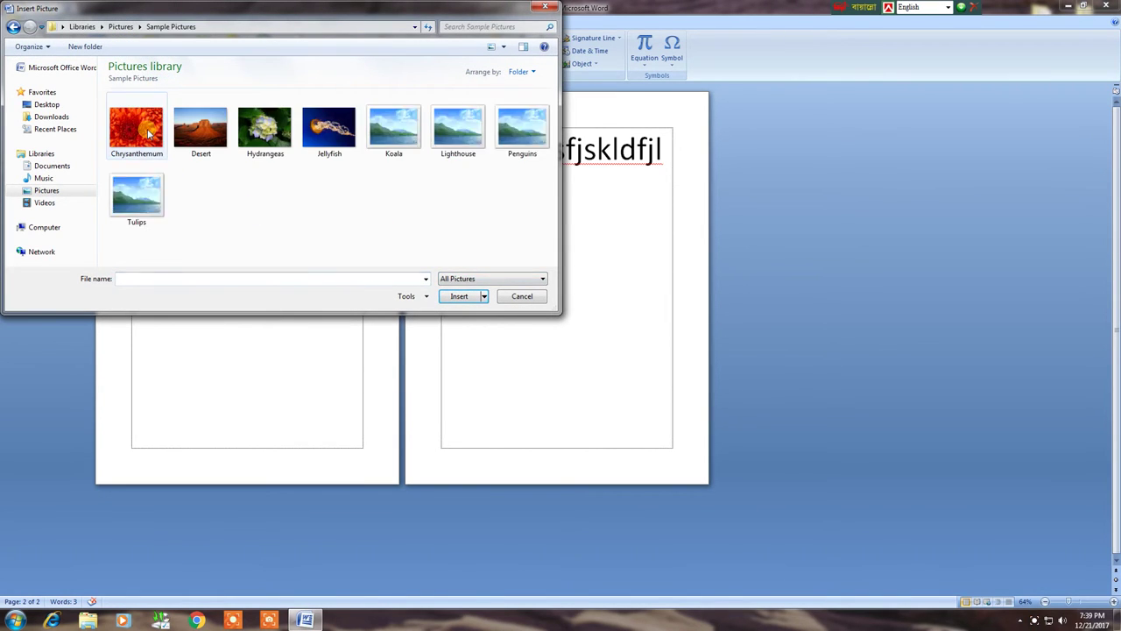
pyautogui.click(272, 144)
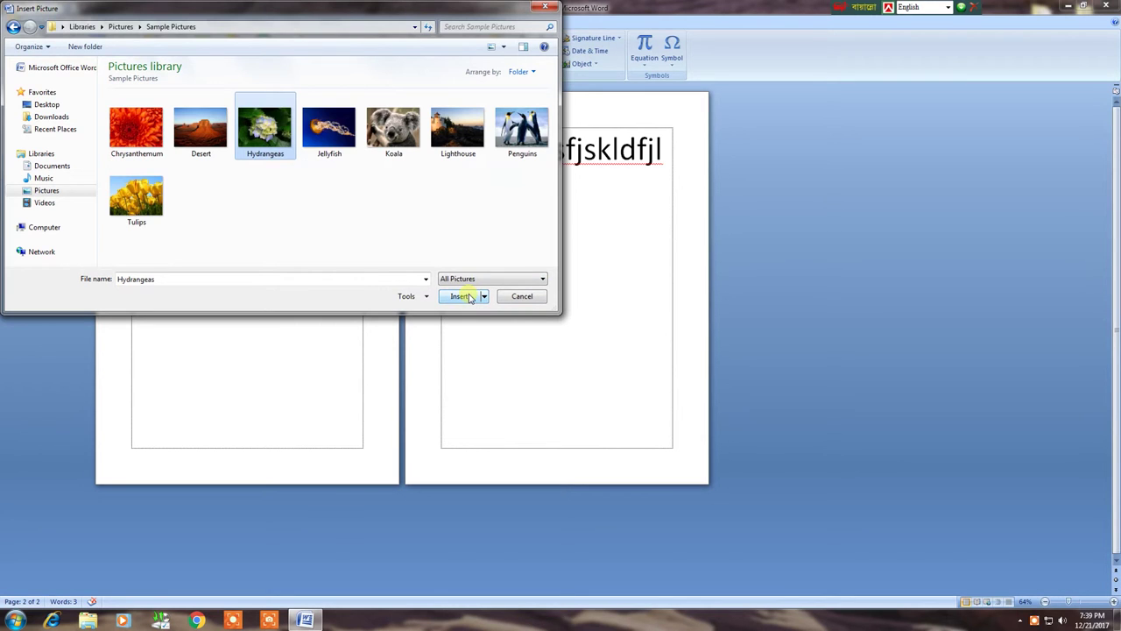
pyautogui.click(463, 296)
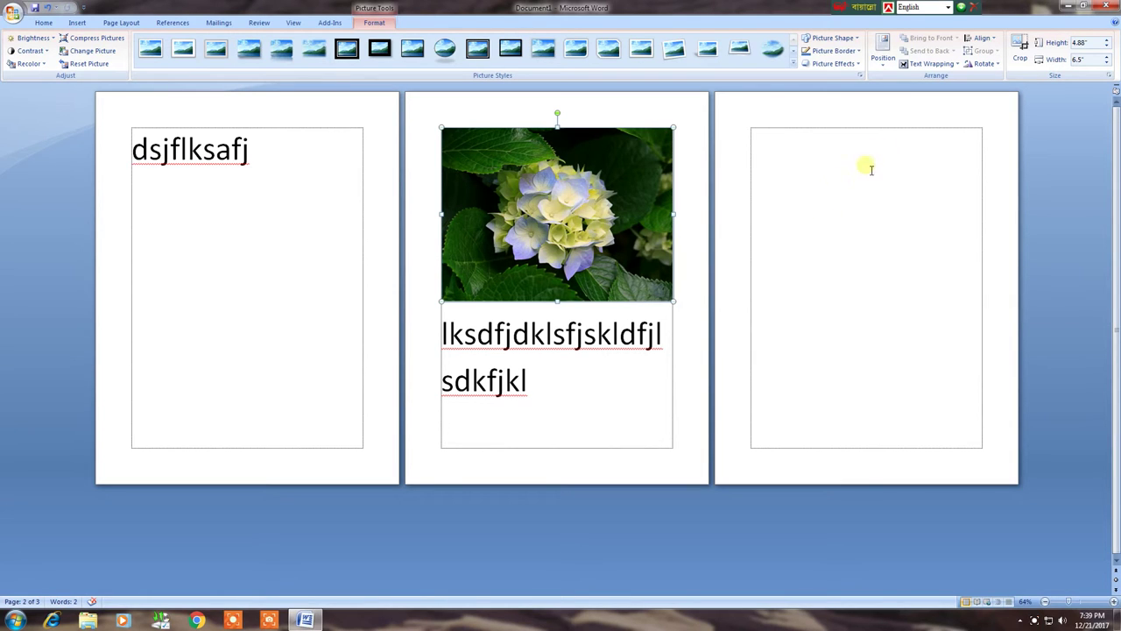
# - Move the Hydrangeas picture and set its text wrapping to In front of text
pyautogui.moveTo(568, 207)
pyautogui.mouseDown()
pyautogui.moveTo(577, 273)
pyautogui.moveTo(583, 263)
pyautogui.mouseUp()
pyautogui.click(884, 54)
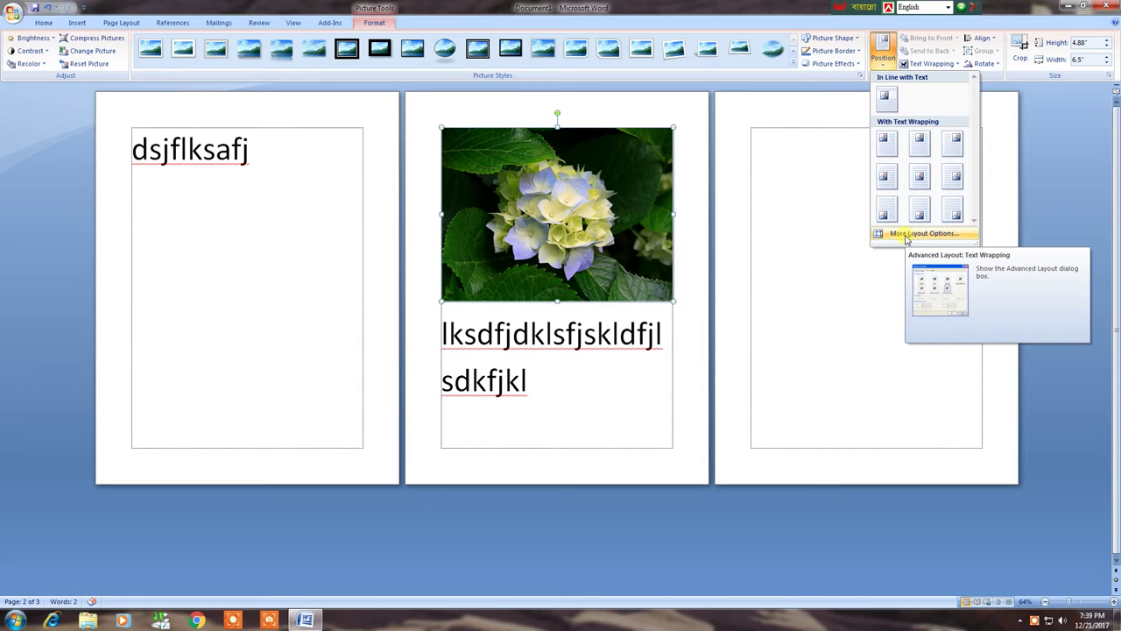
pyautogui.click(907, 237)
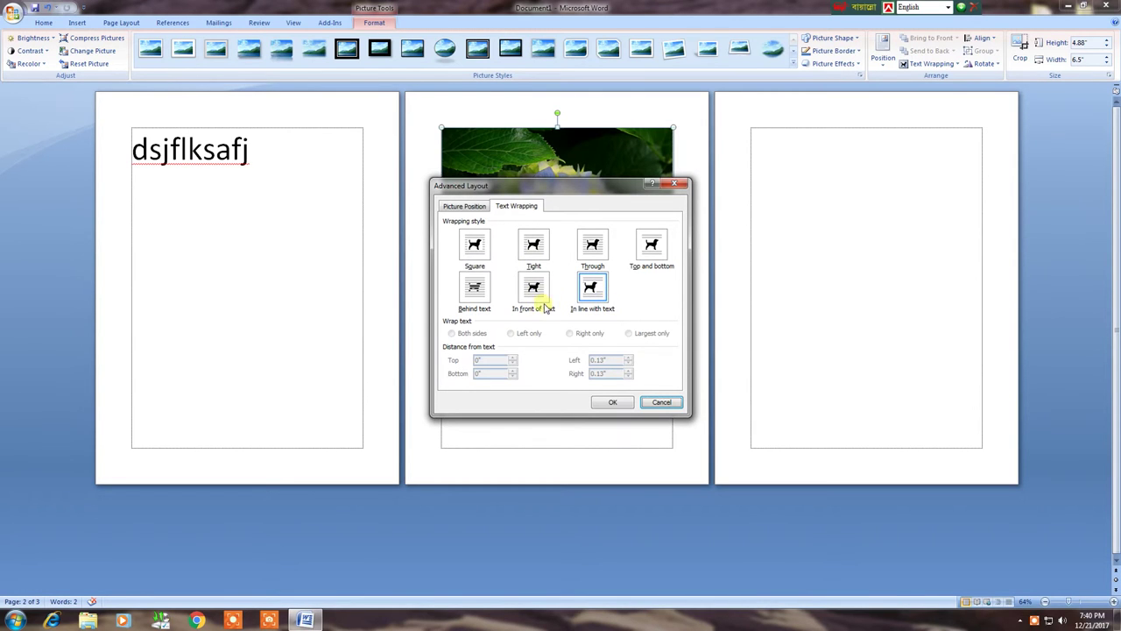
pyautogui.click(536, 294)
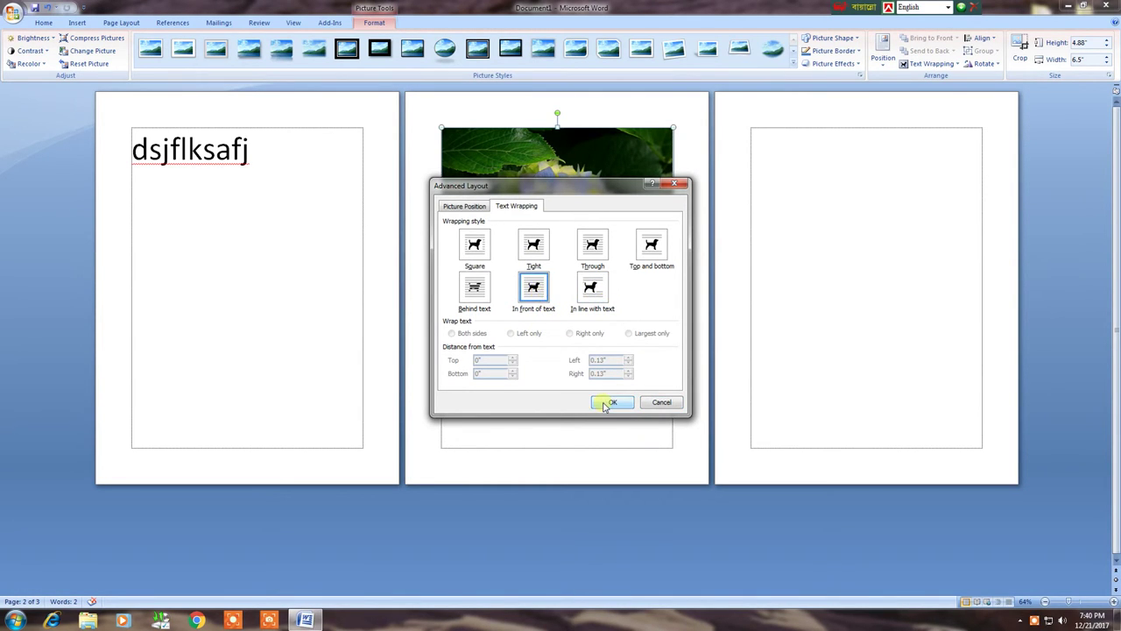
pyautogui.click(605, 403)
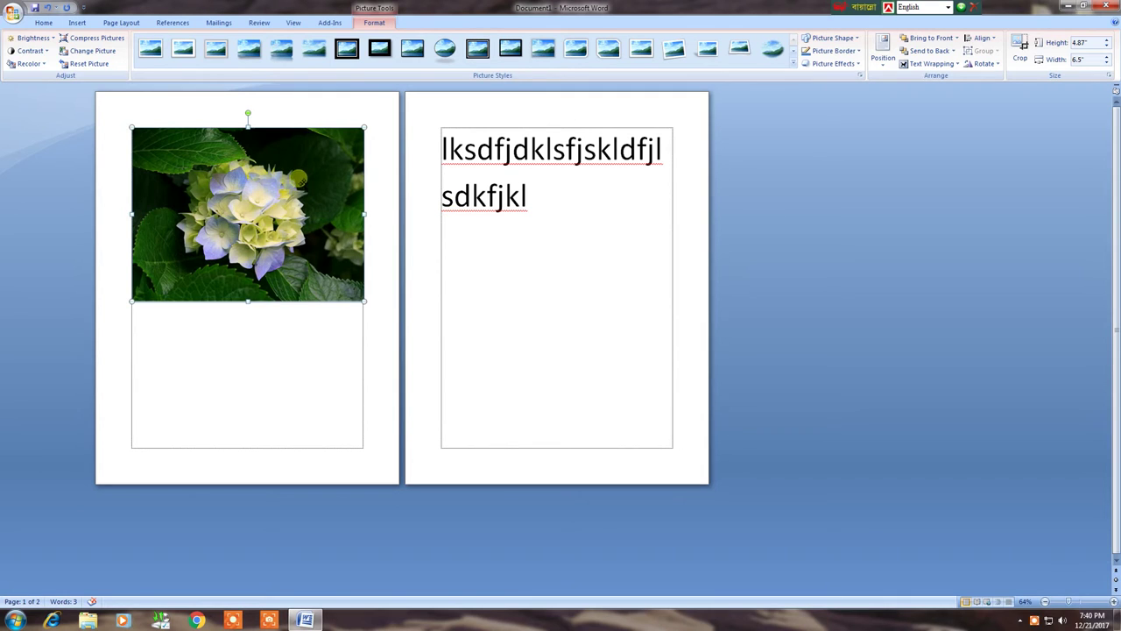
# - Move the picture down, shrink it from its corner, and reposition it on page 1
pyautogui.moveTo(289, 171); pyautogui.dragTo(289, 265)
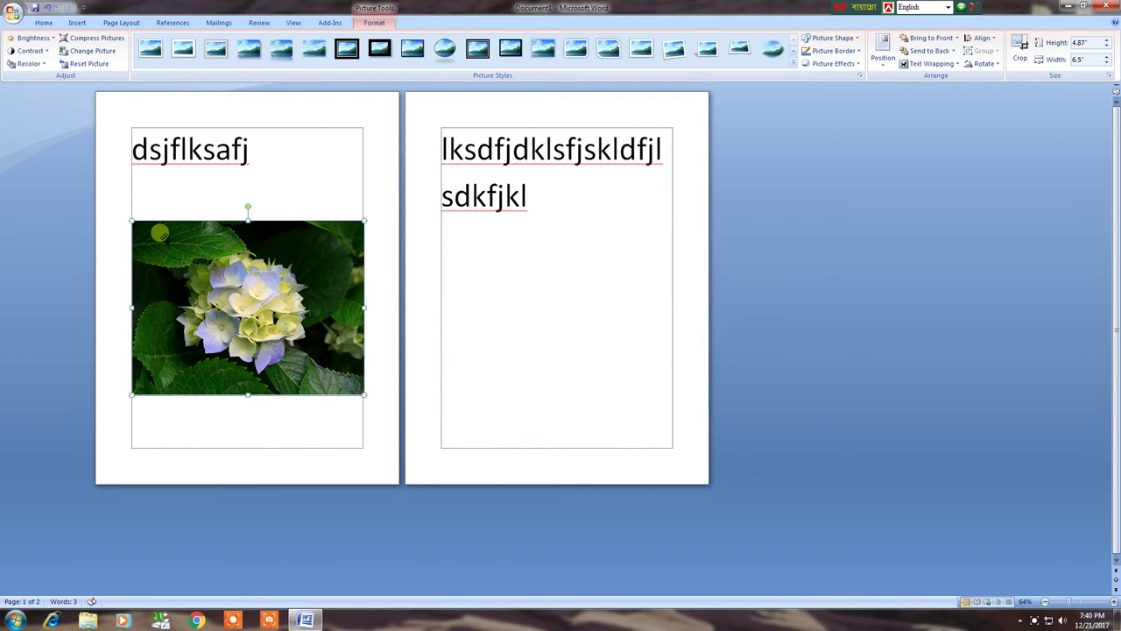
pyautogui.moveTo(131, 220); pyautogui.dragTo(248, 307)
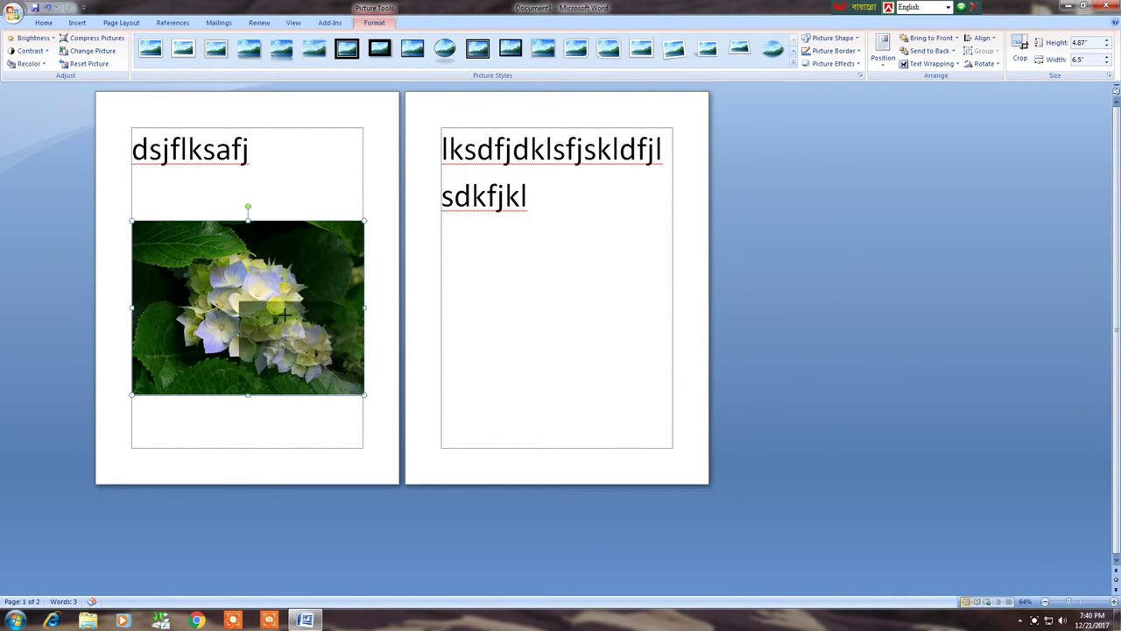
pyautogui.moveTo(308, 350); pyautogui.dragTo(236, 253)
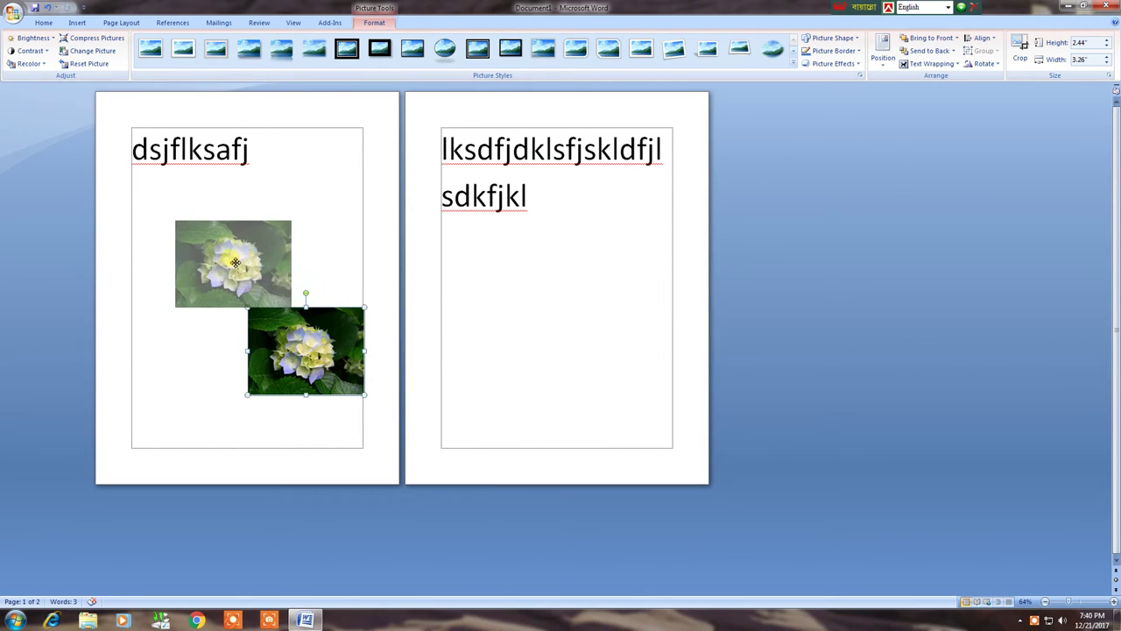
pyautogui.moveTo(235, 253)
pyautogui.mouseDown()
pyautogui.moveTo(303, 240)
pyautogui.moveTo(315, 182)
pyautogui.moveTo(261, 262)
pyautogui.moveTo(252, 238)
pyautogui.mouseUp()
# - Open and close the Clip Art pane, then delete the hydrangea picture
pyautogui.click(78, 22)
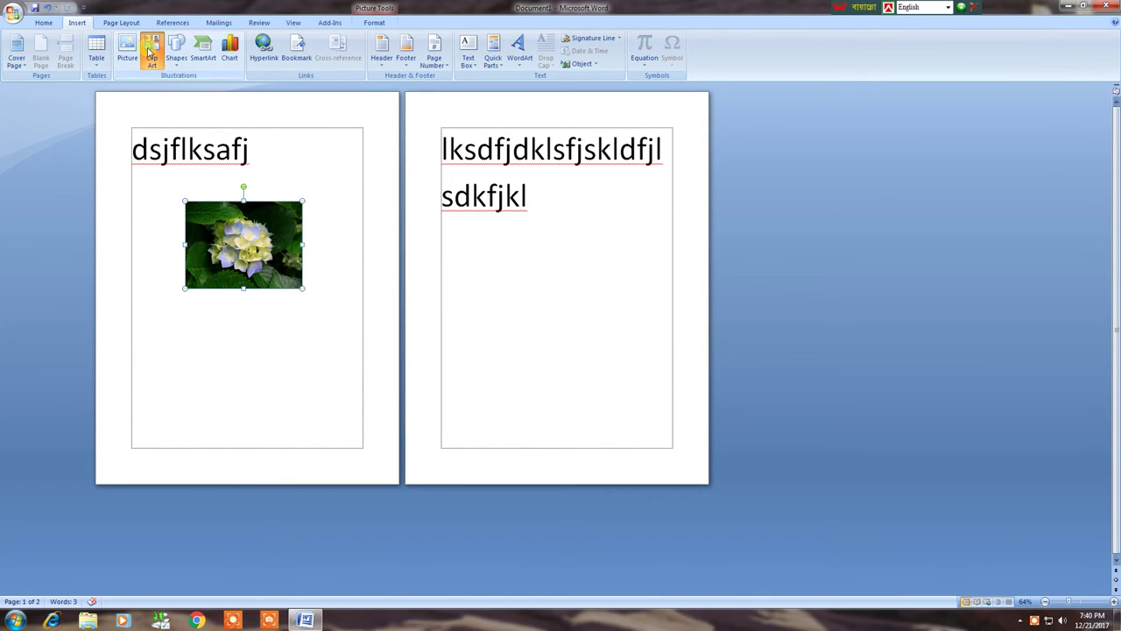
pyautogui.click(151, 51)
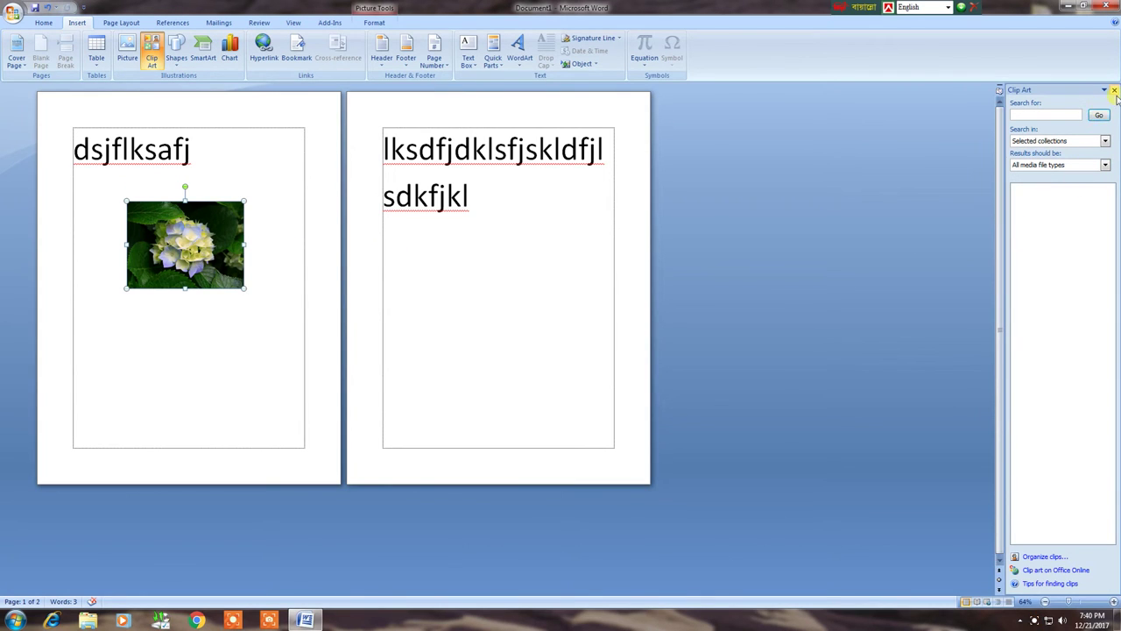
pyautogui.click(1114, 90)
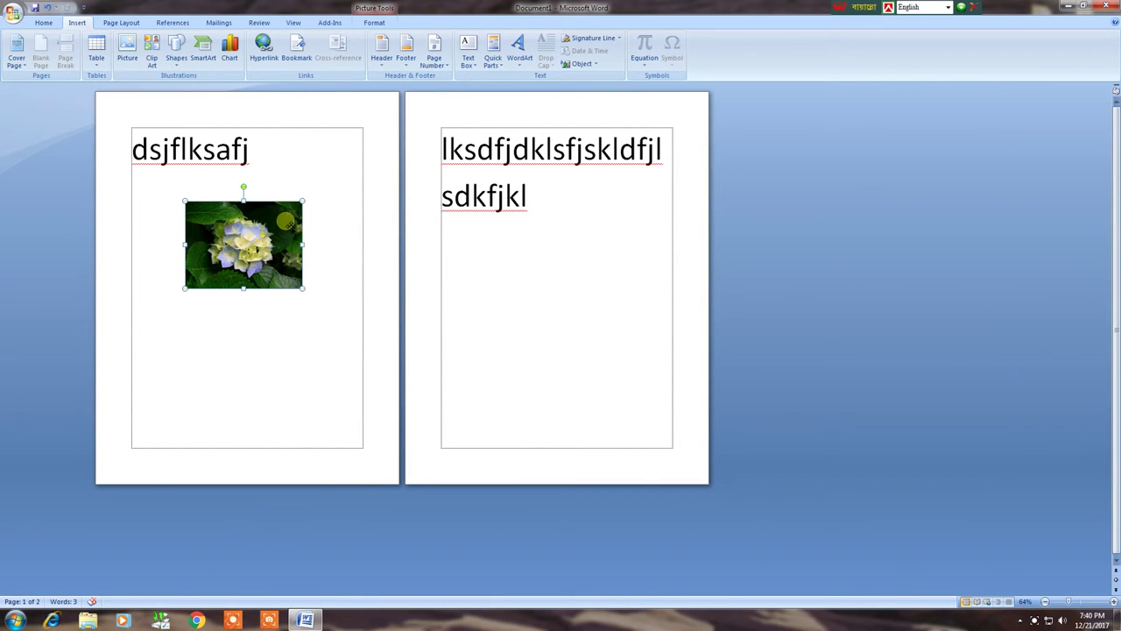
pyautogui.rightClick(275, 235)
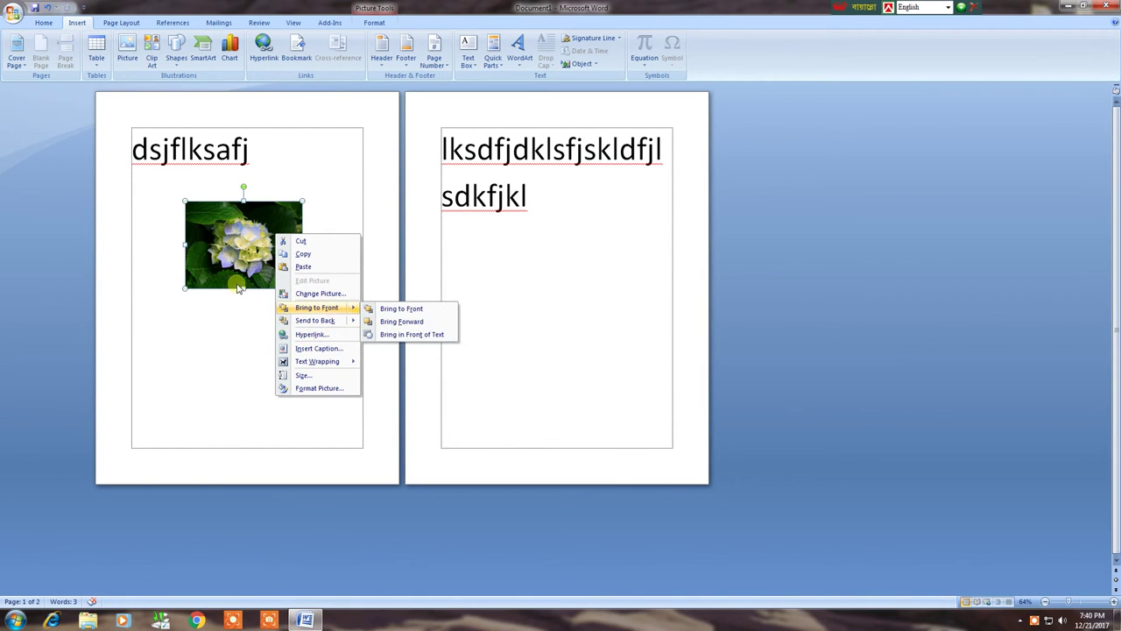
pyautogui.click(243, 265)
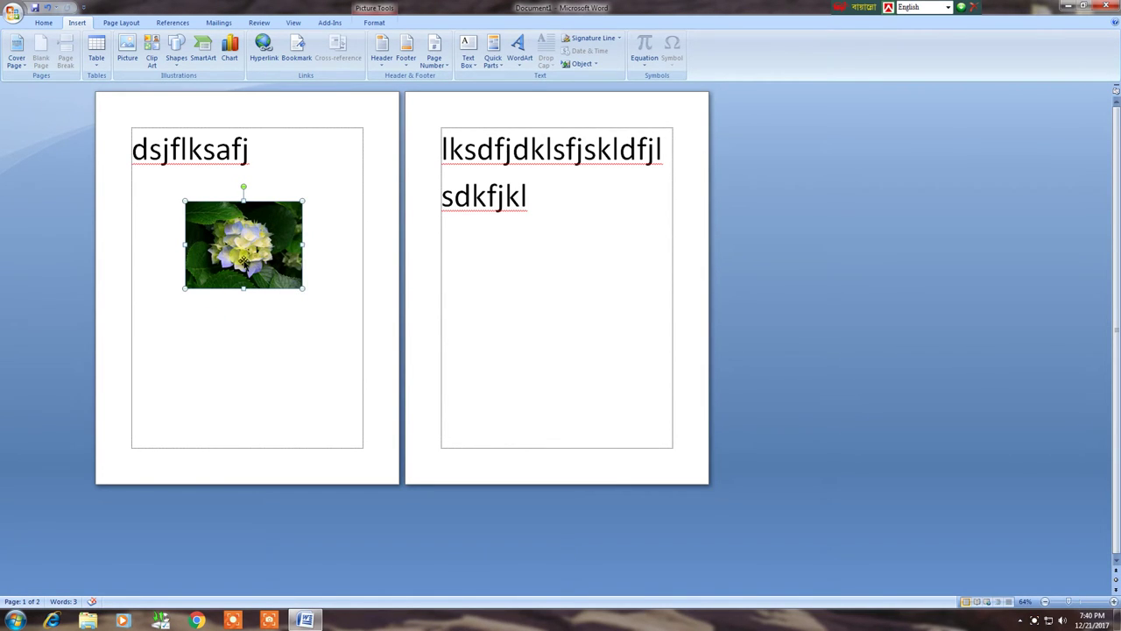
pyautogui.press('Delete')
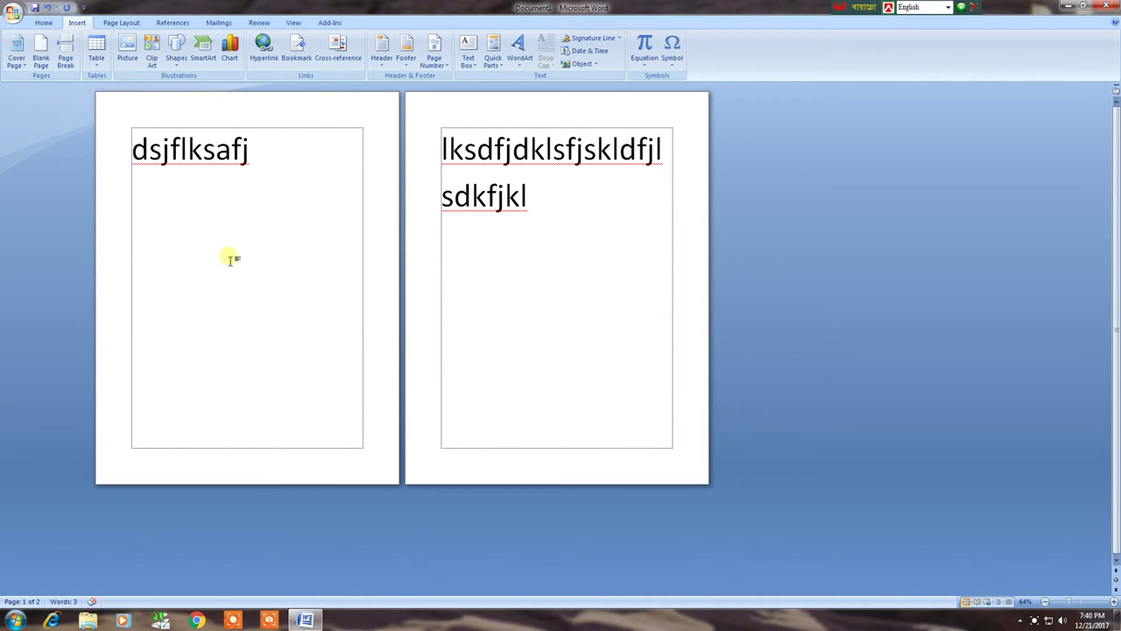
# - Search Clip Art in My Collections plus Office Online, and insert the yellow tractor clip
pyautogui.click(149, 51)
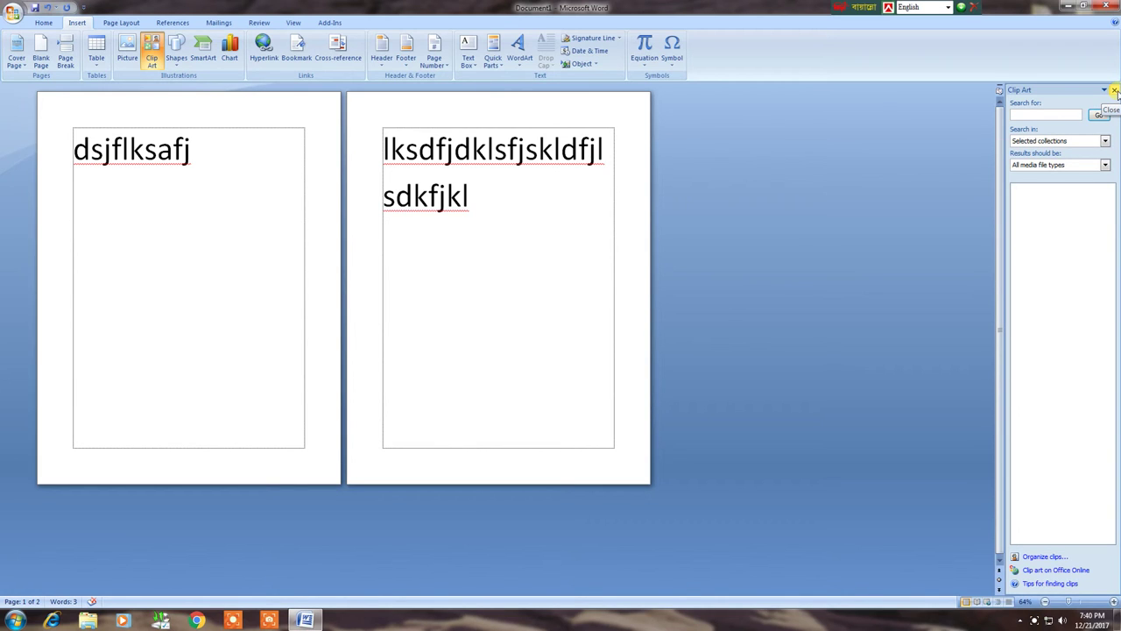
pyautogui.click(1105, 141)
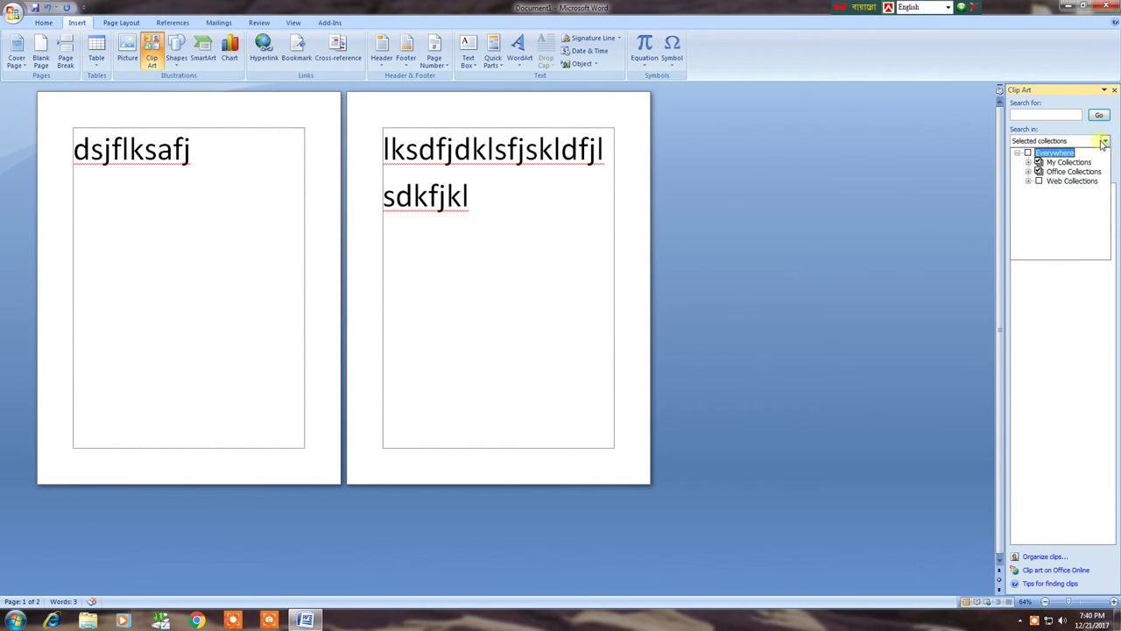
pyautogui.click(1062, 164)
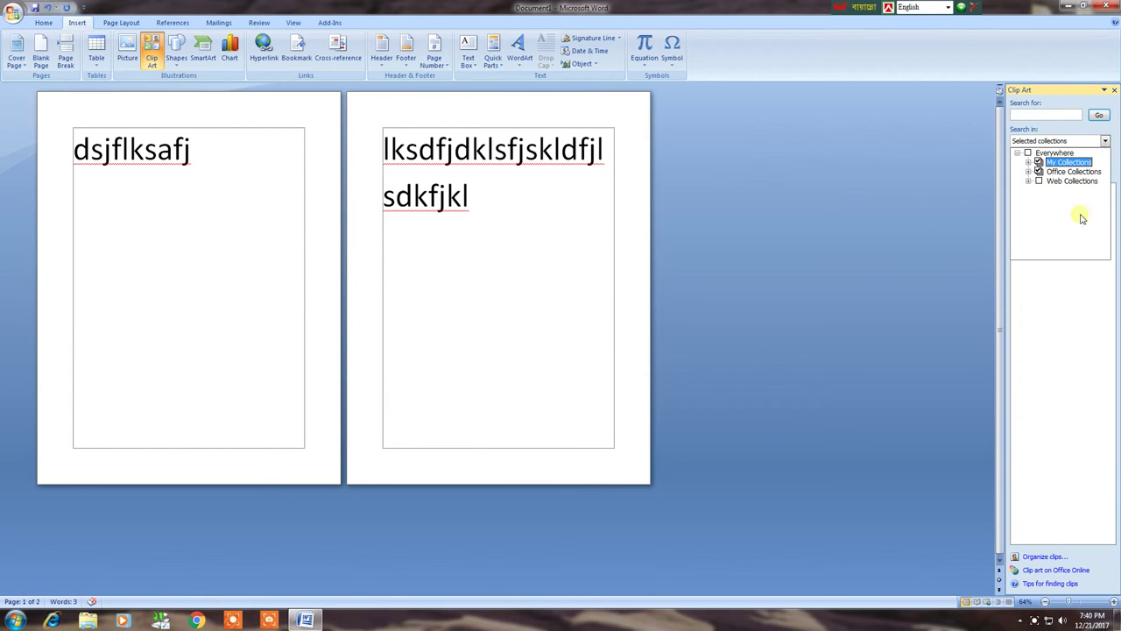
pyautogui.click(1099, 115)
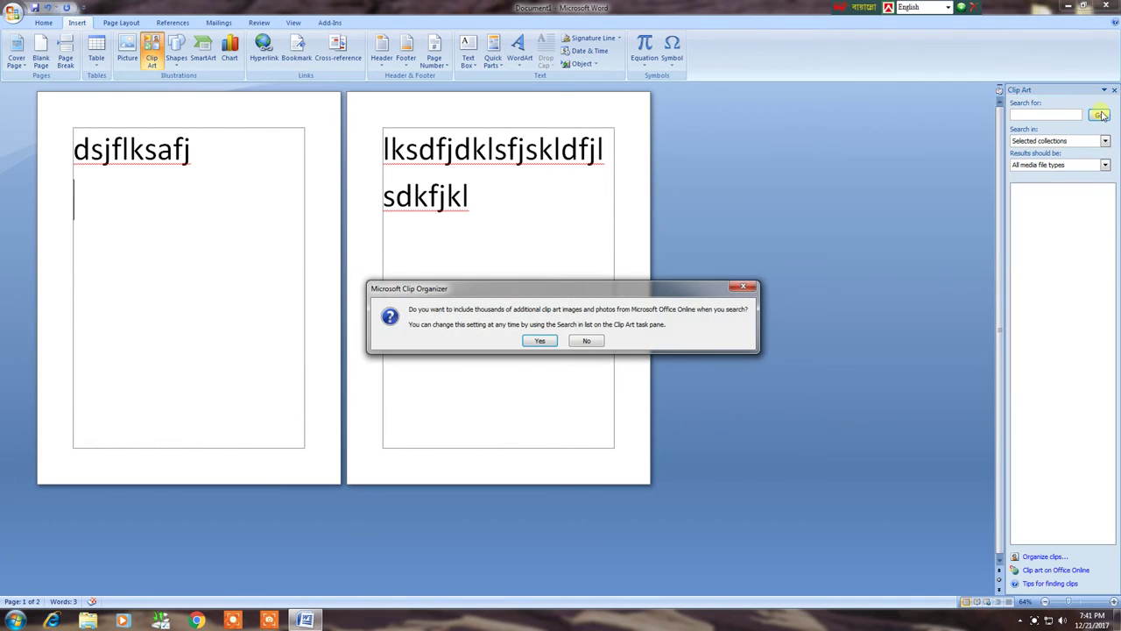
pyautogui.click(539, 342)
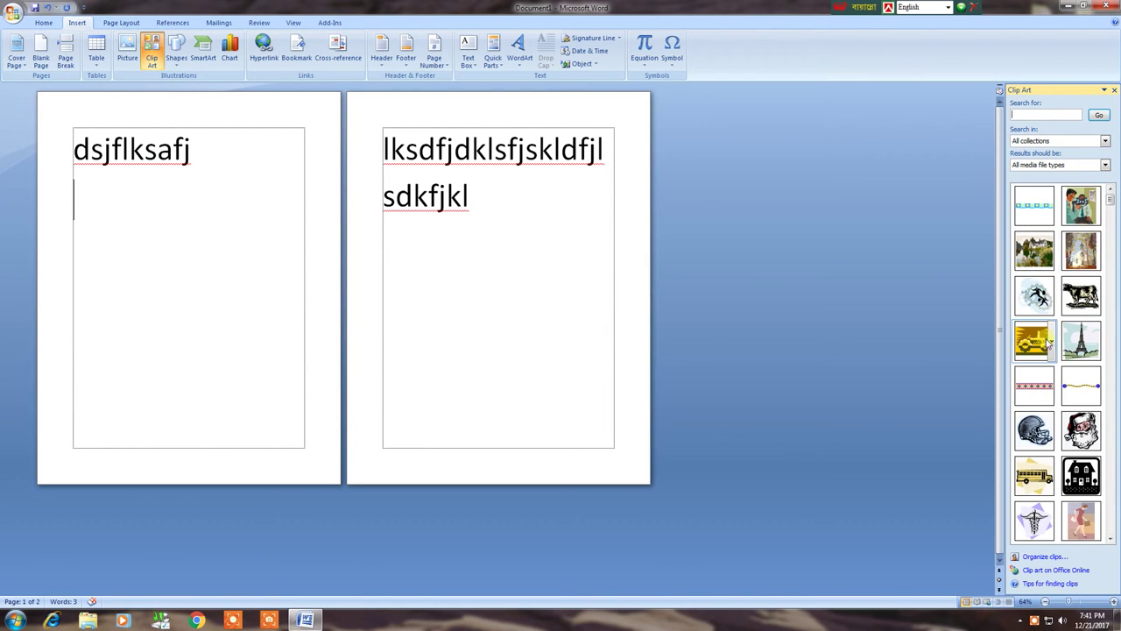
pyautogui.rightClick(1038, 342)
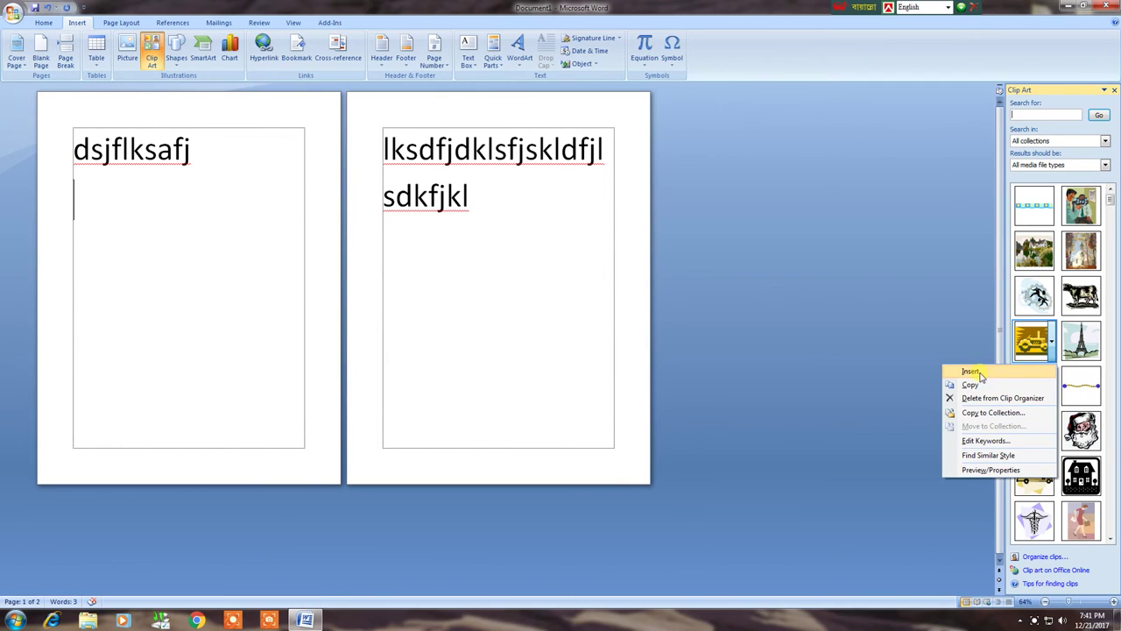
pyautogui.click(971, 370)
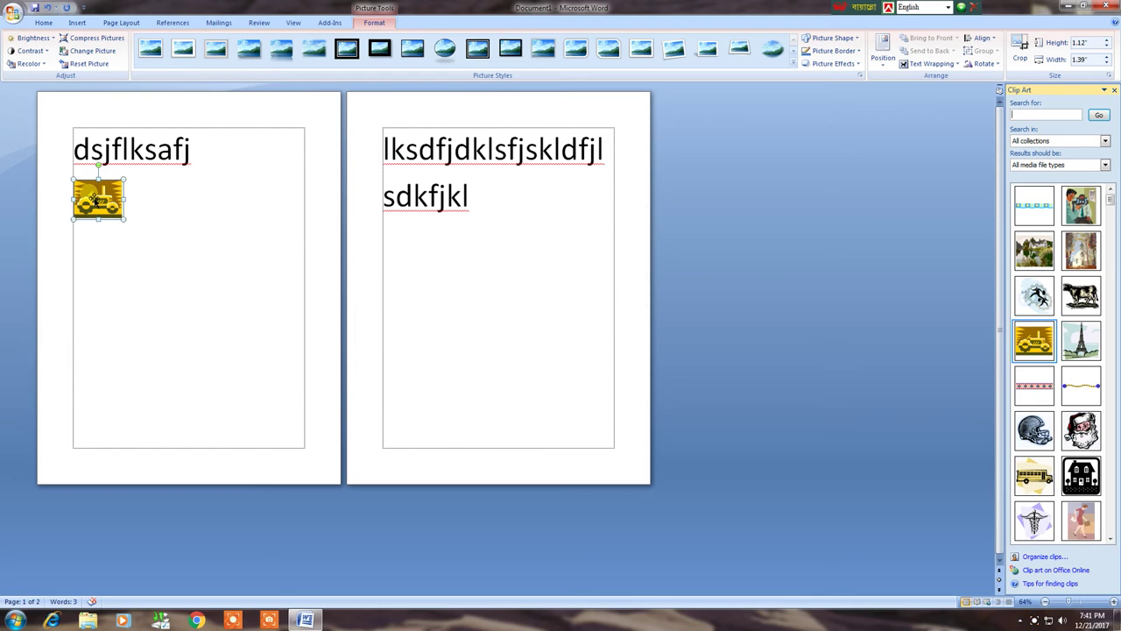
# - Set the tractor clip to In front of text, drag and enlarge it, then delete it
pyautogui.click(96, 200)
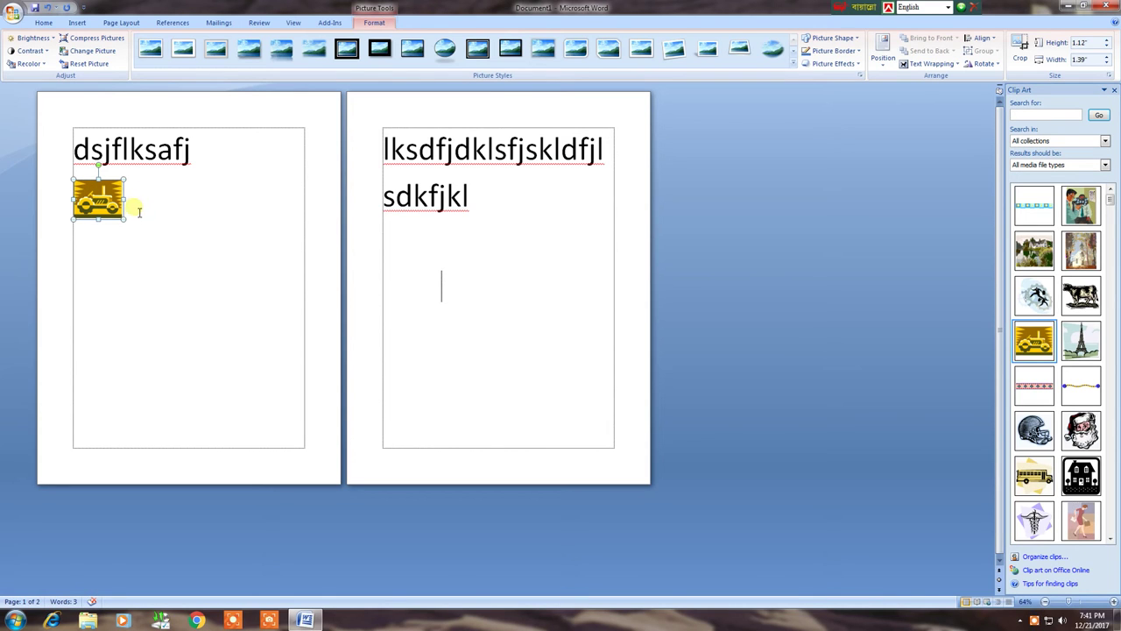
pyautogui.click(886, 63)
pyautogui.click(902, 233)
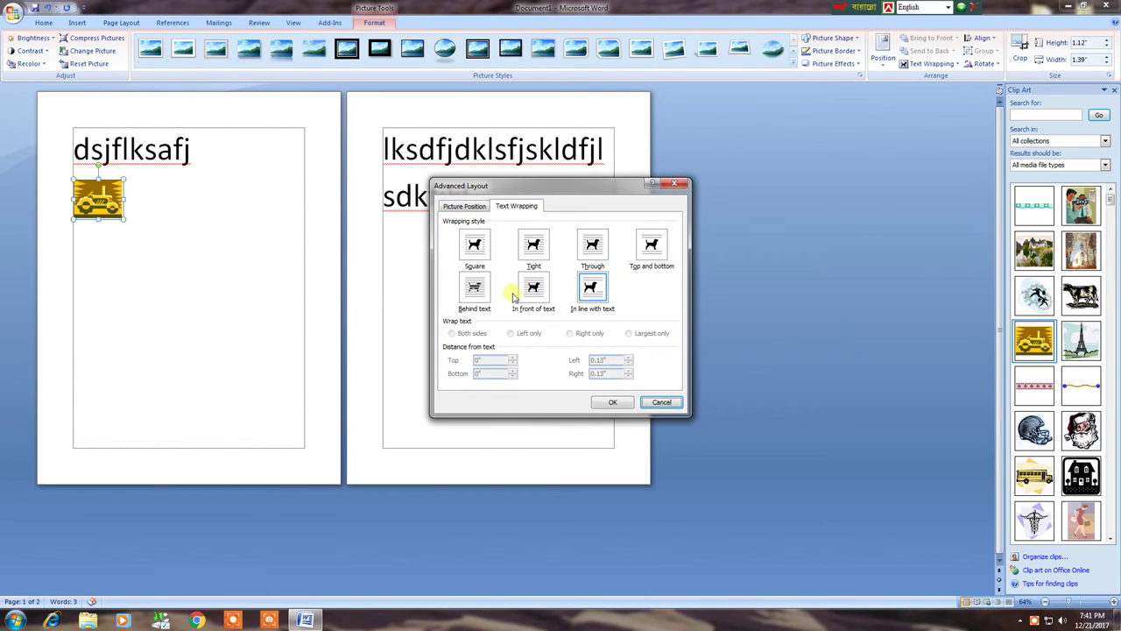
pyautogui.click(534, 287)
pyautogui.click(613, 402)
pyautogui.moveTo(100, 203)
pyautogui.mouseDown()
pyautogui.moveTo(210, 219)
pyautogui.moveTo(334, 331)
pyautogui.mouseUp()
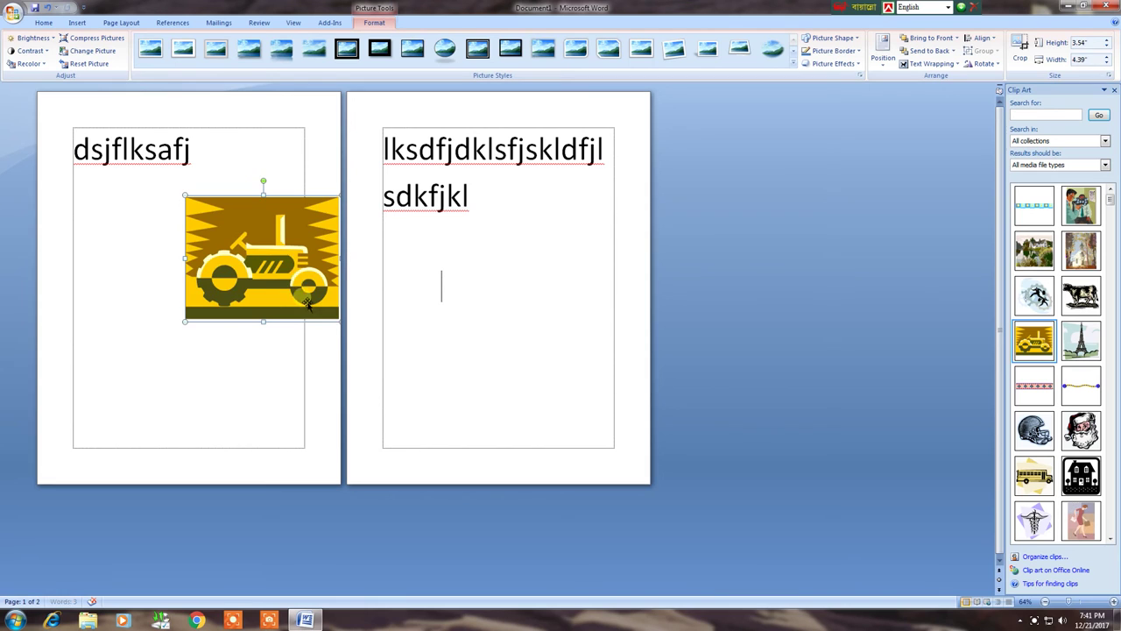
pyautogui.press('Delete')
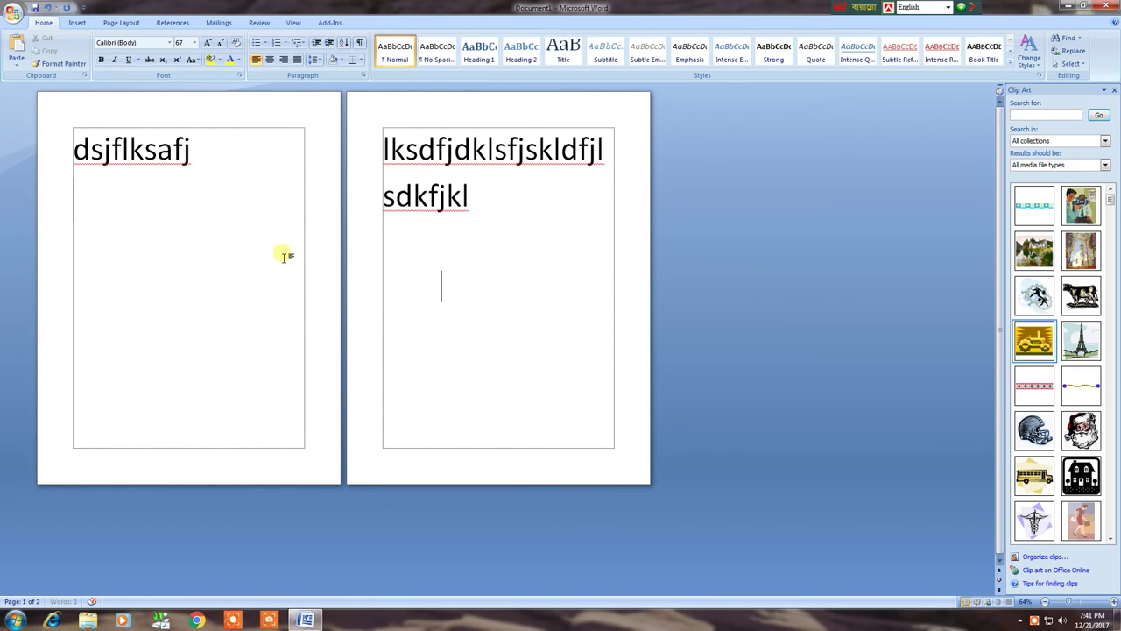
# - Close the Clip Art pane and open the Shapes gallery on the Insert tab
pyautogui.click(1114, 91)
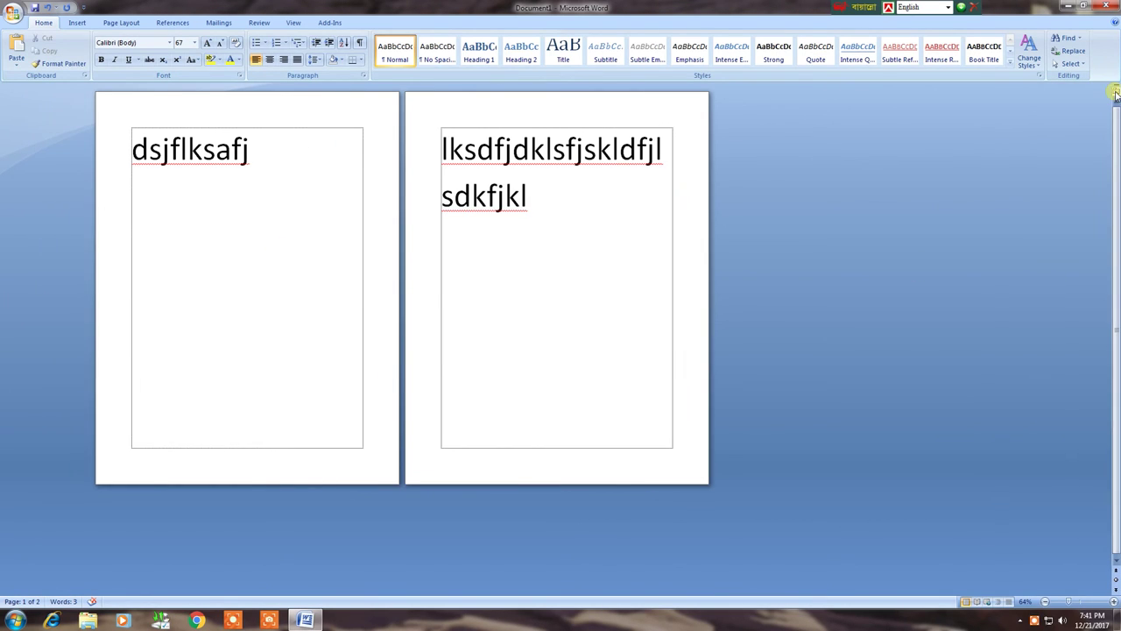
pyautogui.click(77, 23)
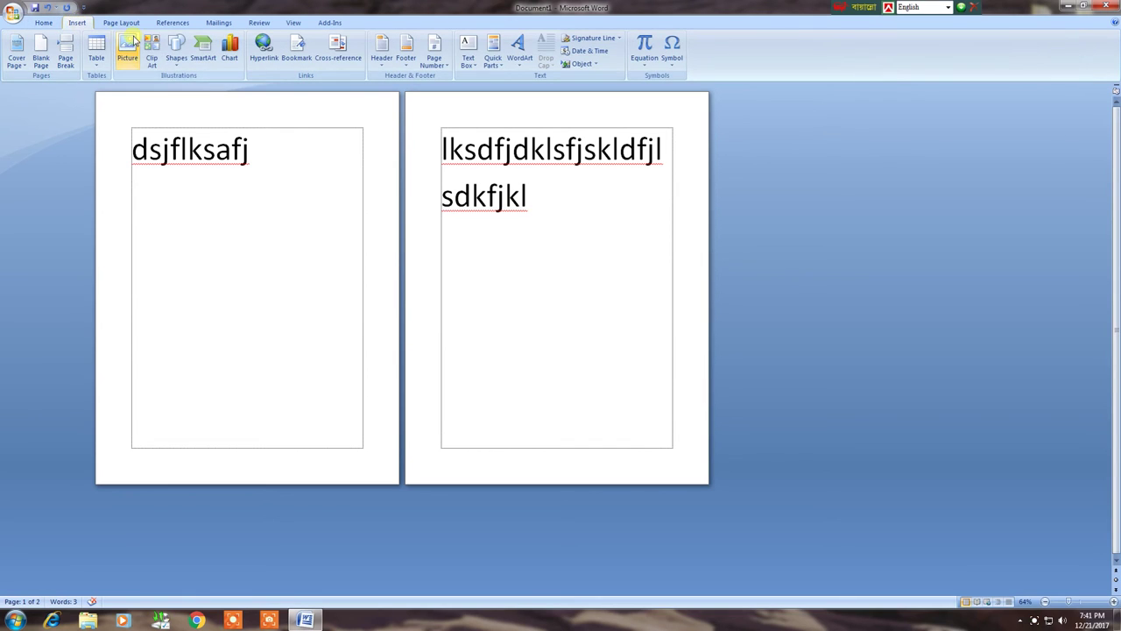
pyautogui.click(177, 64)
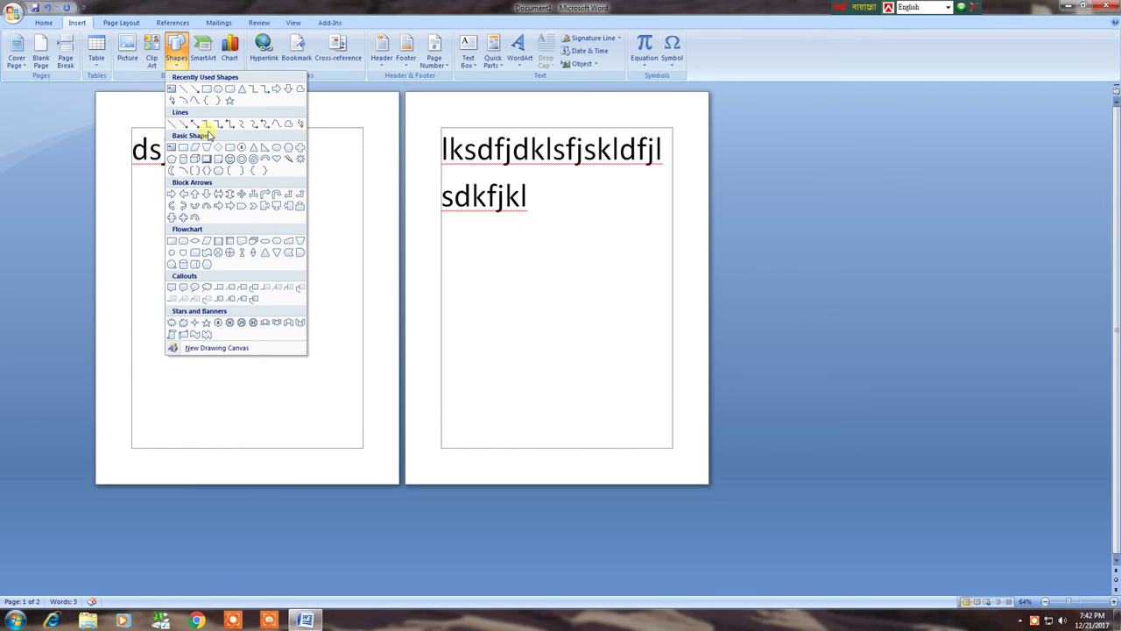
# - Dismiss the Shapes gallery without inserting any shape
pyautogui.click(303, 222)
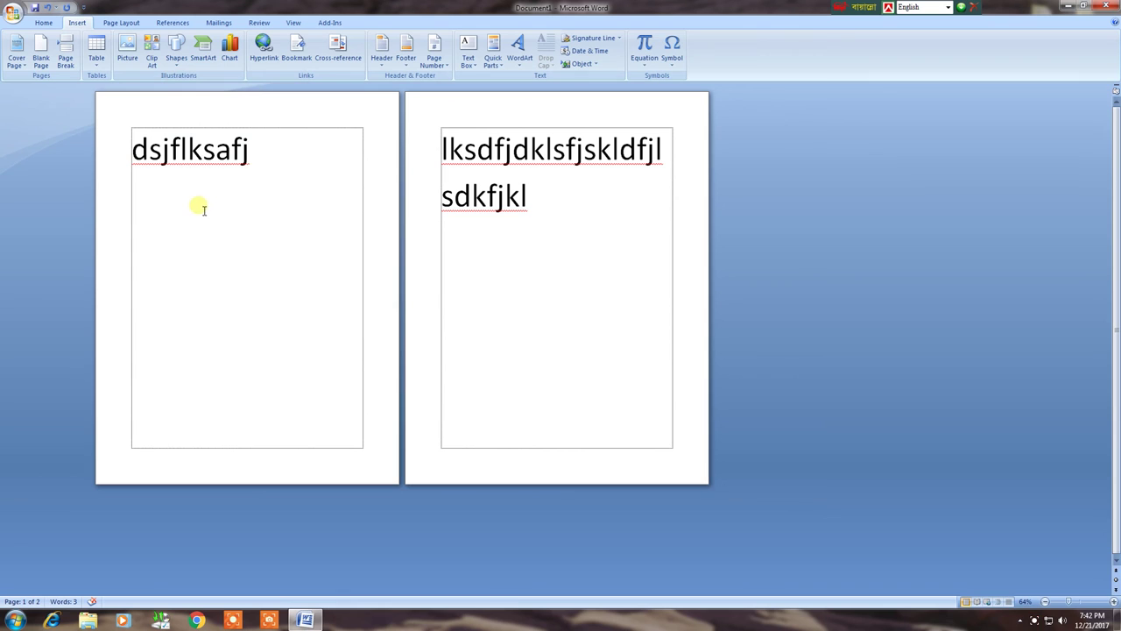